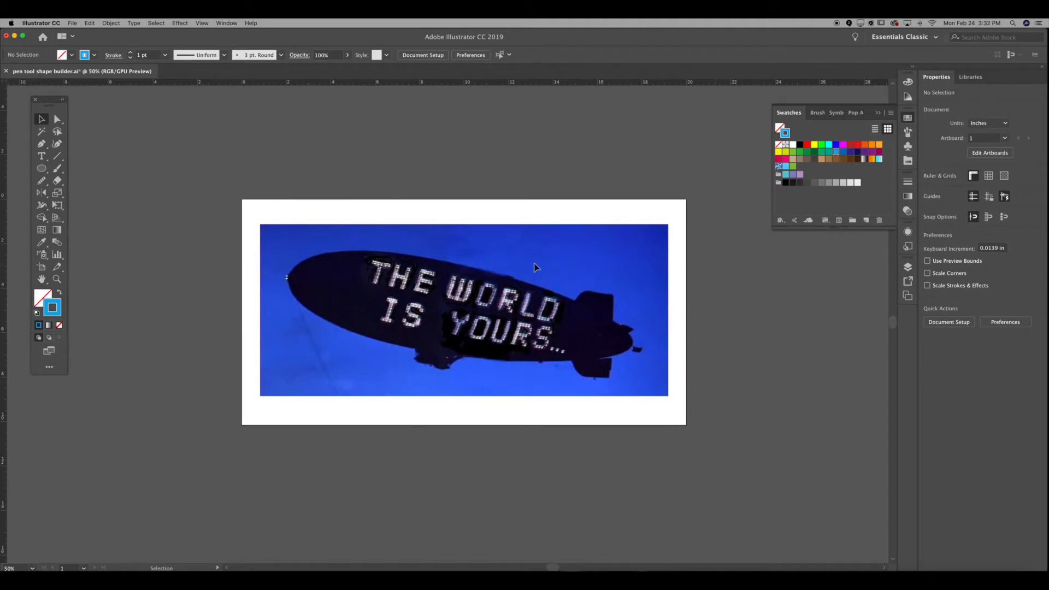
pyautogui.click(908, 269)
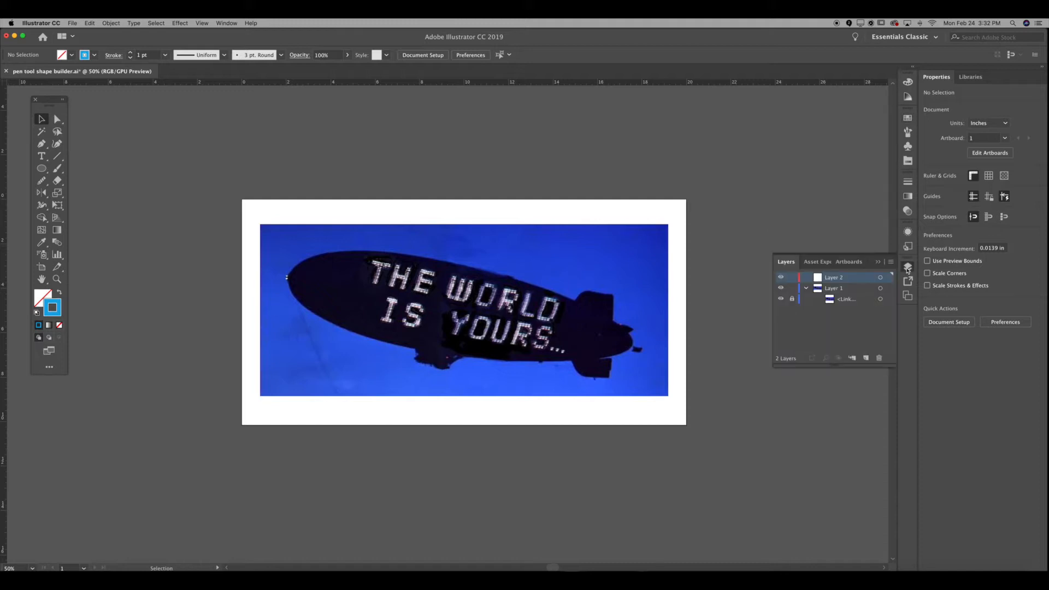
pyautogui.click(792, 299)
pyautogui.moveTo(267, 327); pyautogui.dragTo(330, 304)
pyautogui.press('z')
pyautogui.press('super+z')
pyautogui.moveTo(557, 295)
pyautogui.mouseDown()
pyautogui.moveTo(590, 288)
pyautogui.moveTo(569, 290)
pyautogui.mouseUp()
pyautogui.press('v')
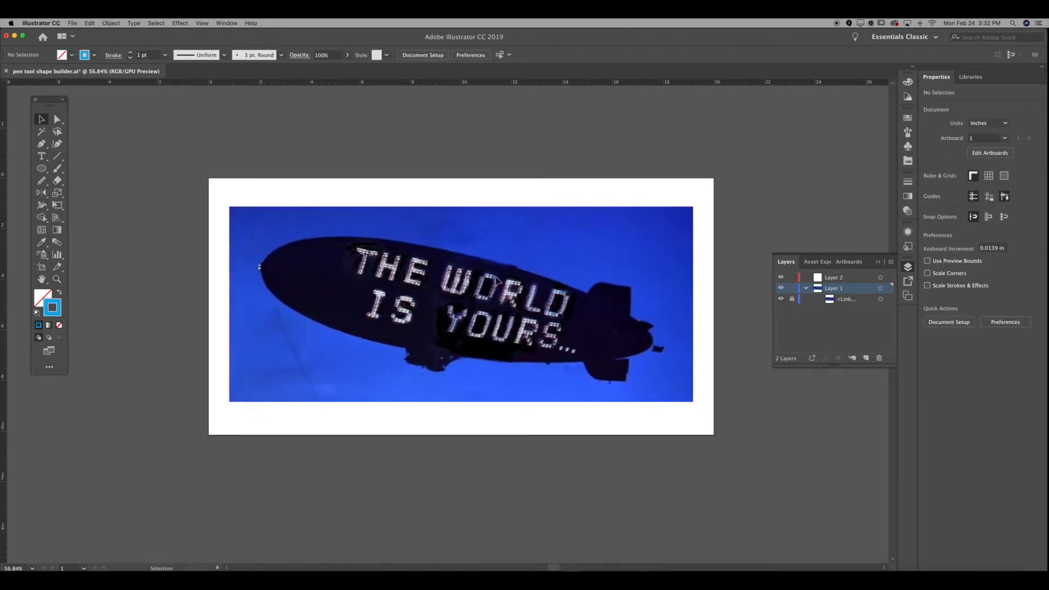
# - Start a Pen tool path at the lower tail fin's rear corner and curve it forward to where the fin meets the hull
pyautogui.click(37, 145)
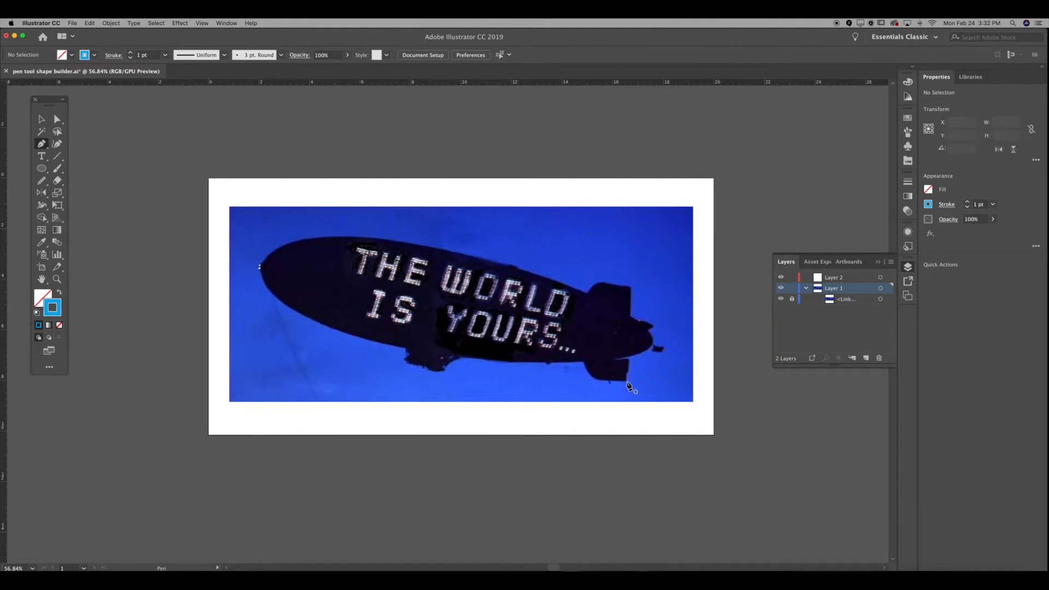
pyautogui.press('super+equal')
pyautogui.press('super+equal')
pyautogui.moveTo(602, 352); pyautogui.dragTo(333, 276)
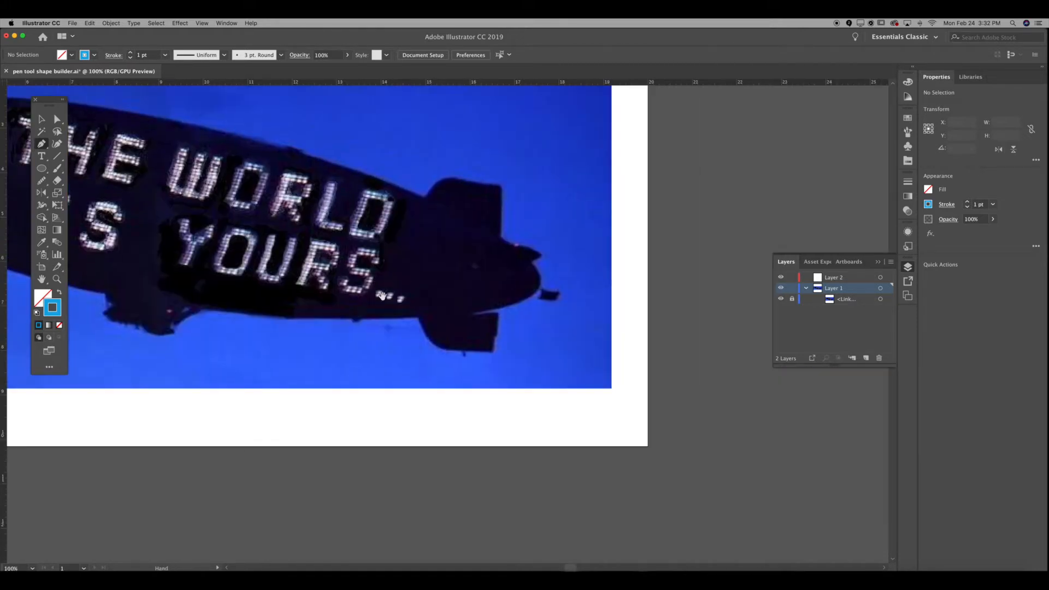
pyautogui.click(494, 353)
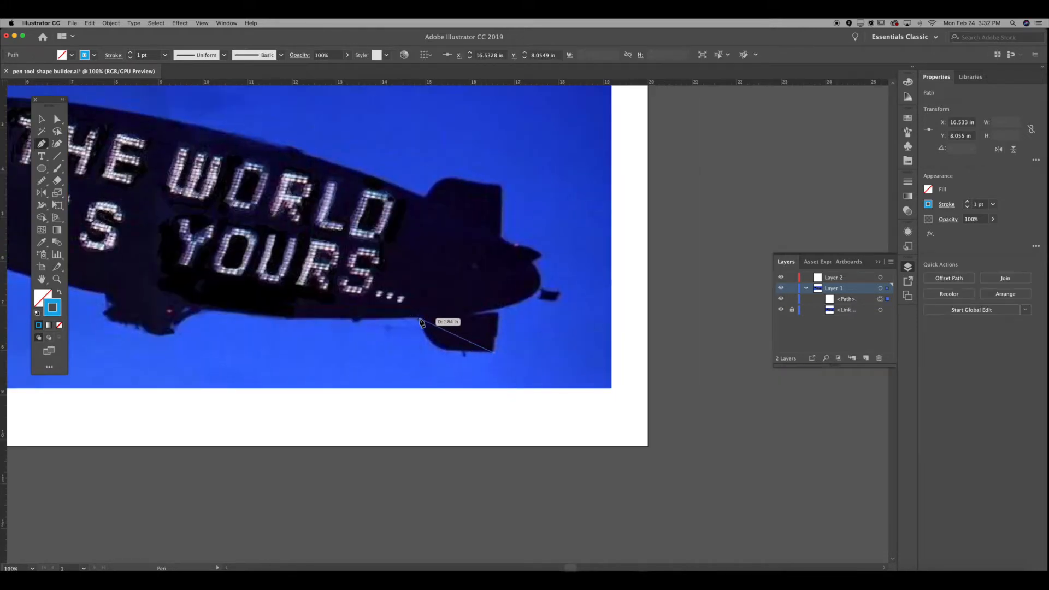
pyautogui.moveTo(418, 319); pyautogui.dragTo(415, 272)
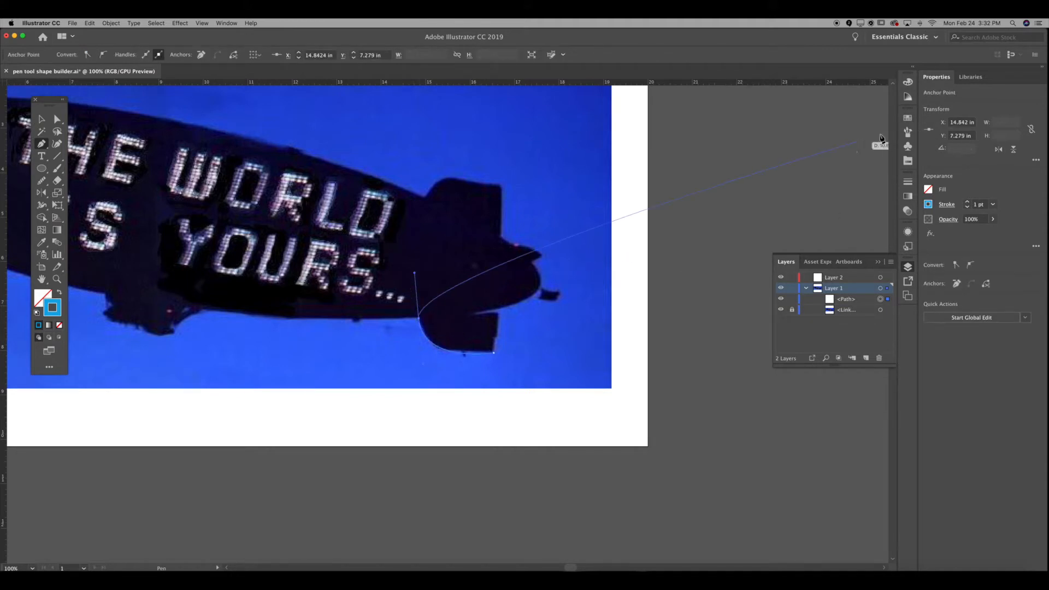
# - Set the new path's stroke to red with a weight of 3 pt
pyautogui.click(908, 118)
pyautogui.click(807, 145)
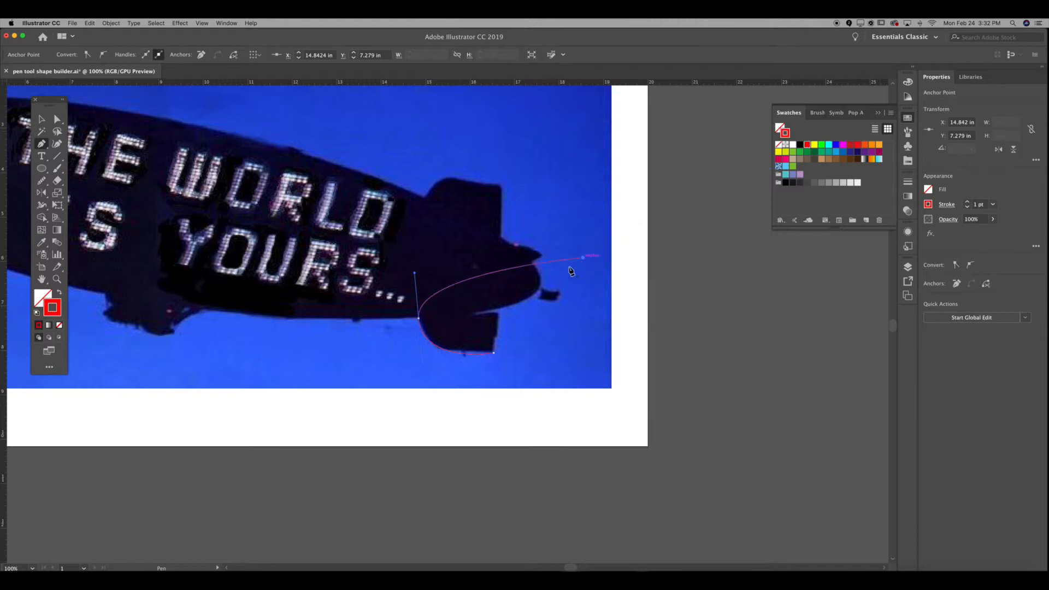
pyautogui.click(967, 202)
pyautogui.click(967, 201)
# - Continue the Pen path forward along the blimp's underside and around the gondola's curved bottom edge
pyautogui.moveTo(419, 319); pyautogui.dragTo(563, 290)
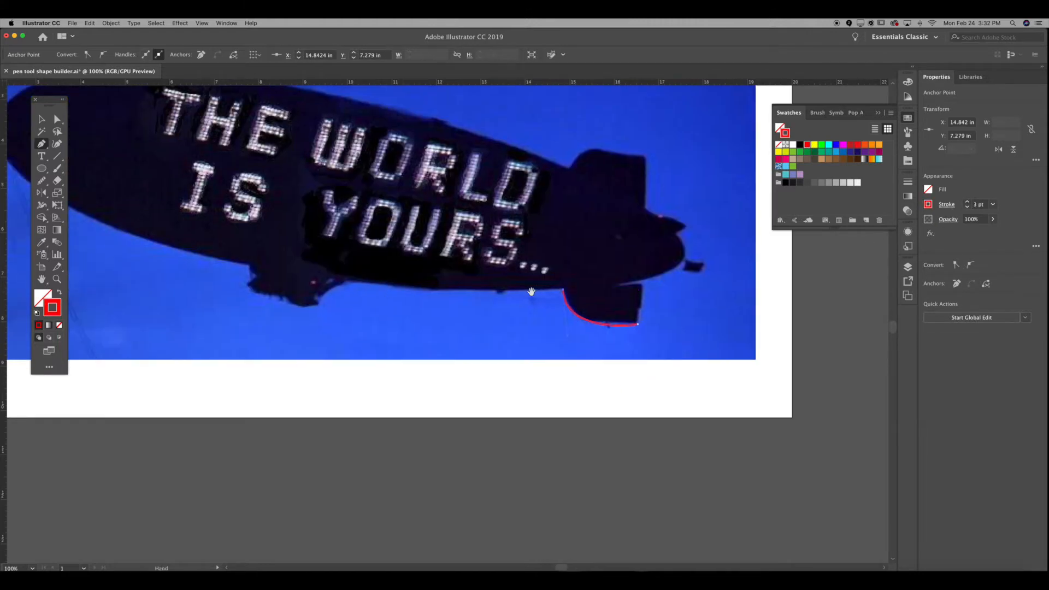
pyautogui.moveTo(350, 281); pyautogui.dragTo(310, 266)
pyautogui.click(350, 281)
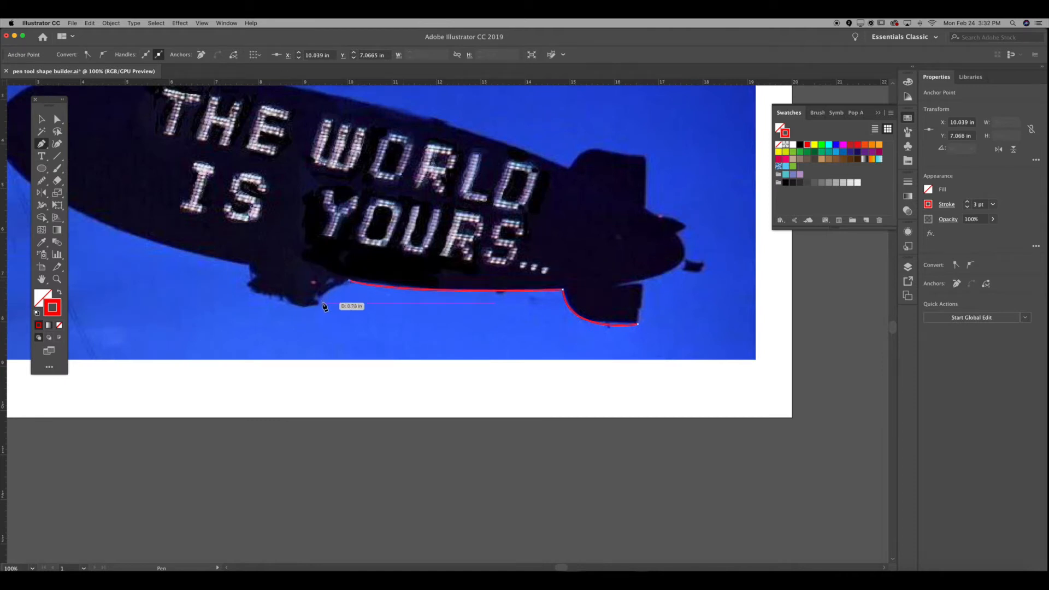
pyautogui.moveTo(319, 303)
pyautogui.mouseDown()
pyautogui.moveTo(320, 321)
pyautogui.moveTo(320, 307)
pyautogui.mouseUp()
pyautogui.click(319, 303)
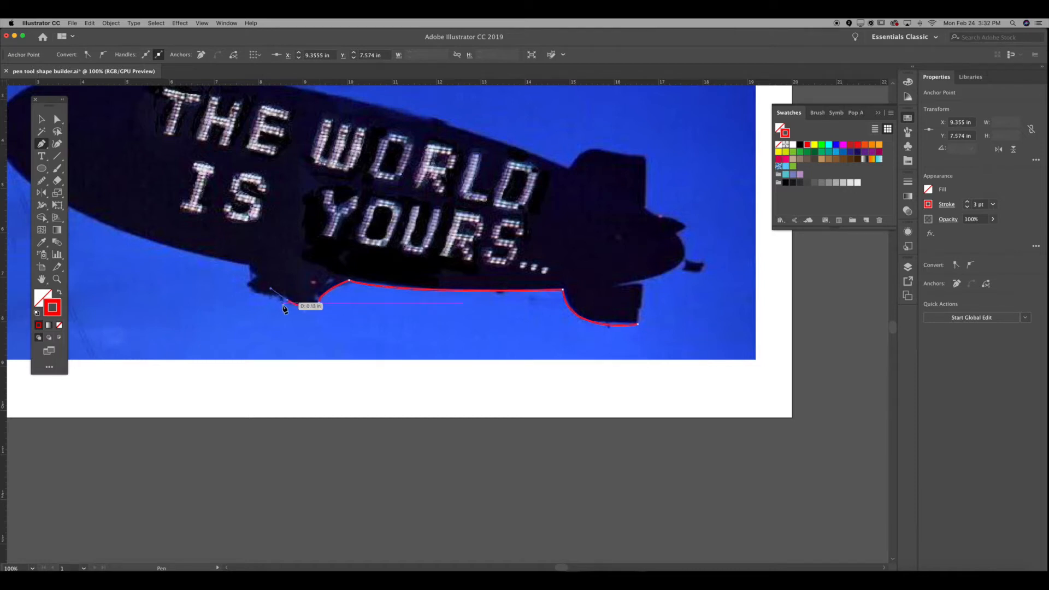
pyautogui.moveTo(288, 301); pyautogui.dragTo(487, 430)
# - Curve the Pen path around the blimp's nose and along the hull's upper edge to the base of the upper tail fin
pyautogui.moveTo(212, 273)
pyautogui.mouseDown()
pyautogui.moveTo(211, 155)
pyautogui.moveTo(209, 174)
pyautogui.mouseUp()
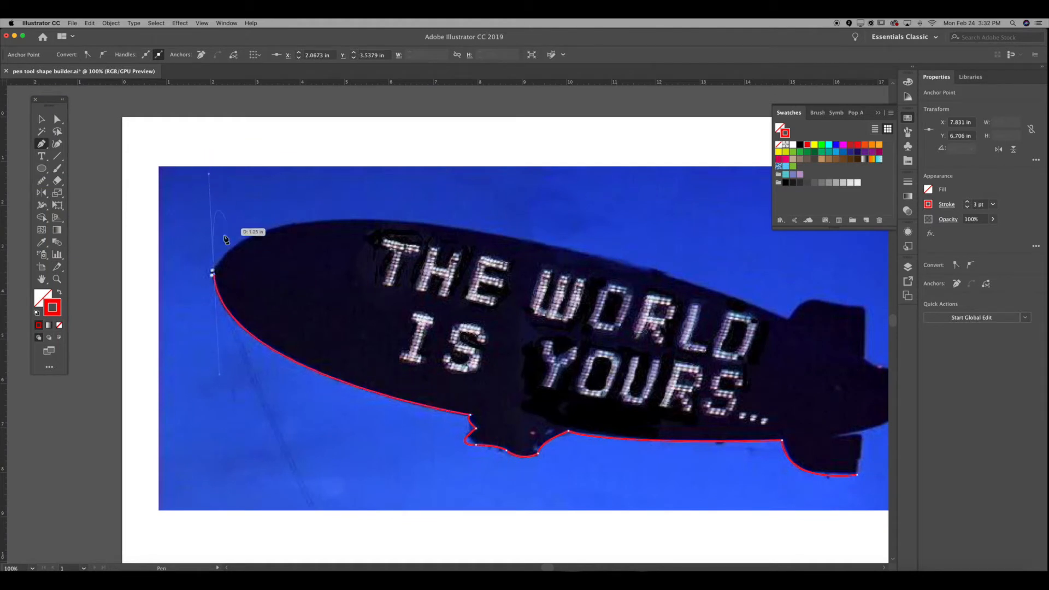
pyautogui.moveTo(441, 225); pyautogui.dragTo(663, 260)
pyautogui.click(445, 226)
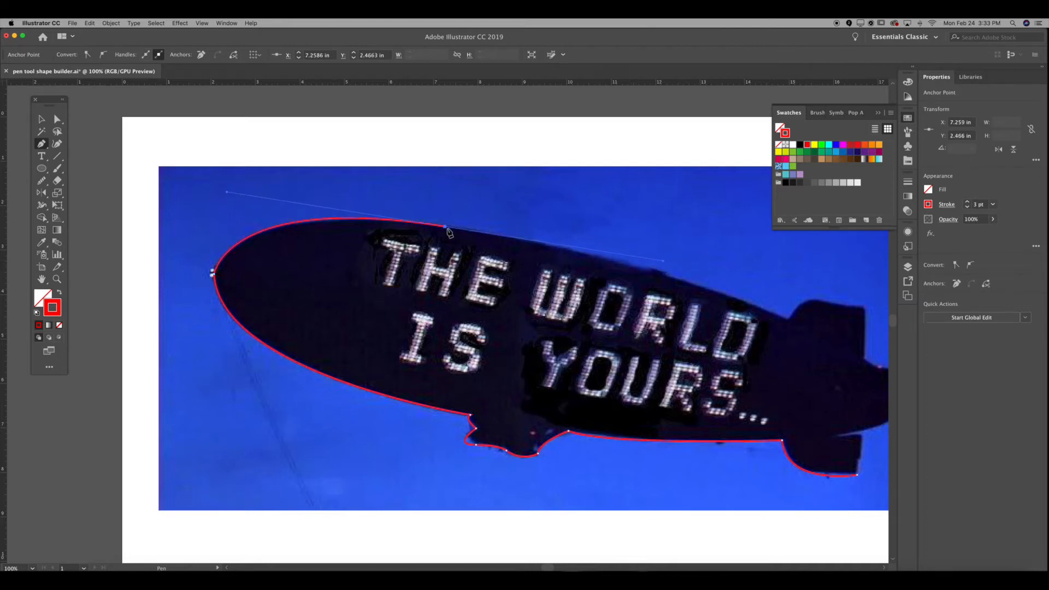
pyautogui.moveTo(787, 321); pyautogui.dragTo(450, 255)
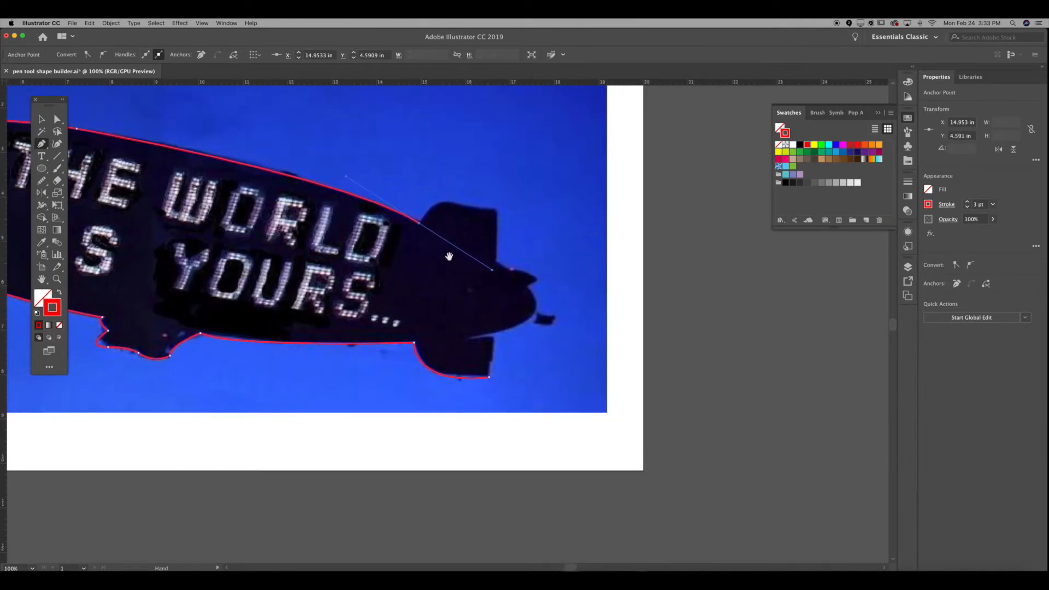
pyautogui.click(419, 225)
# - Trace the upper tail fin with the Pen path, over its curved top and down its rear edge to the hull
pyautogui.moveTo(463, 207); pyautogui.dragTo(497, 222)
pyautogui.moveTo(578, 175); pyautogui.dragTo(571, 247)
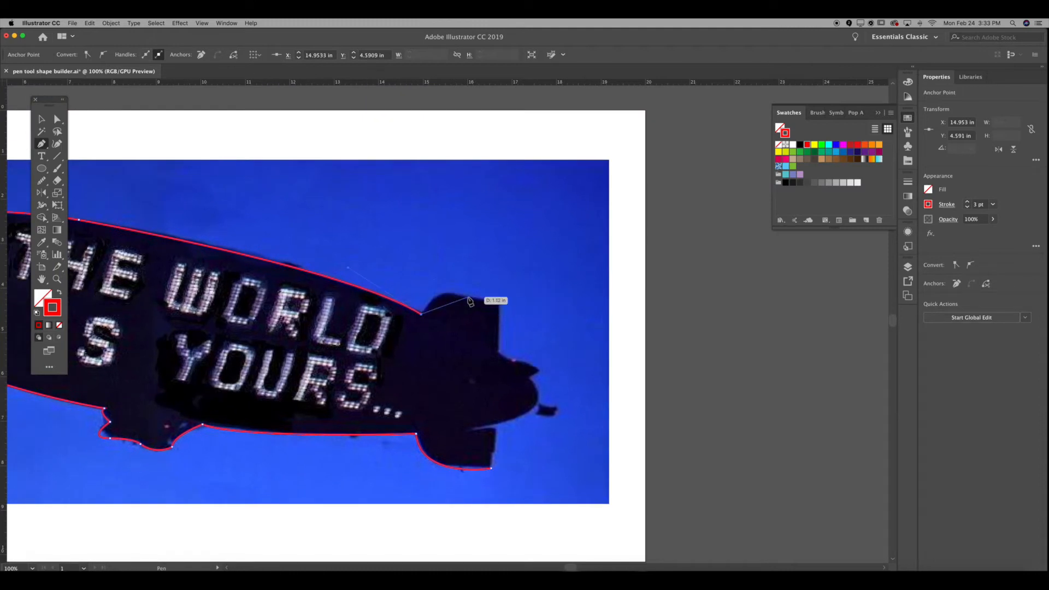
pyautogui.moveTo(468, 298); pyautogui.dragTo(509, 297)
pyautogui.click(469, 298)
pyautogui.click(498, 299)
pyautogui.moveTo(498, 350); pyautogui.dragTo(480, 399)
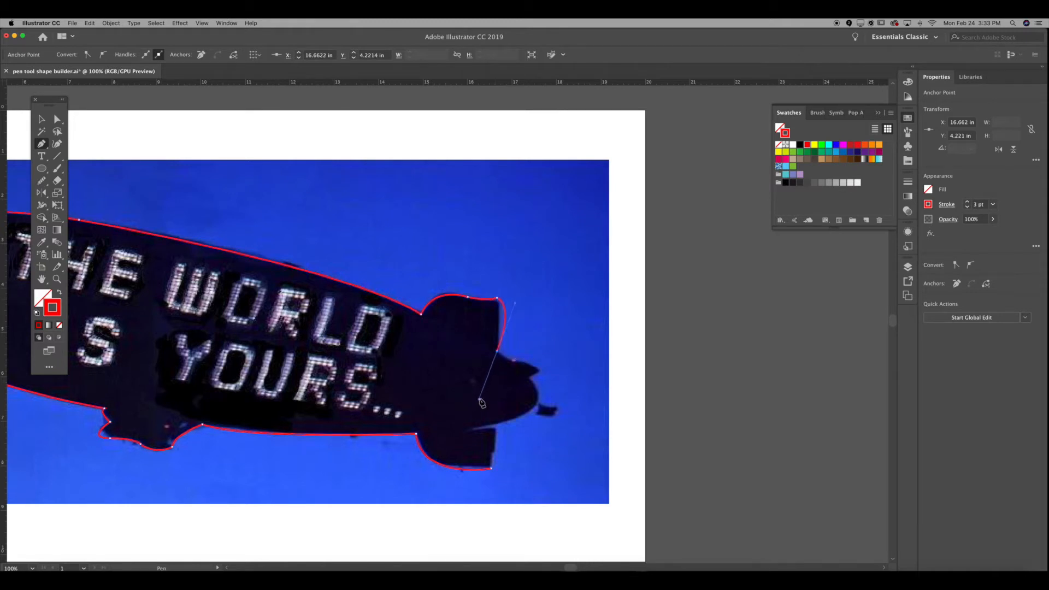
pyautogui.click(497, 352)
# - Trace the pointed notch and rounded tail end with the Pen path, ending at the inner corner of the lower fin
pyautogui.moveTo(515, 361); pyautogui.dragTo(541, 414)
pyautogui.click(540, 373)
pyautogui.click(516, 385)
pyautogui.moveTo(474, 428); pyautogui.dragTo(451, 435)
pyautogui.click(473, 428)
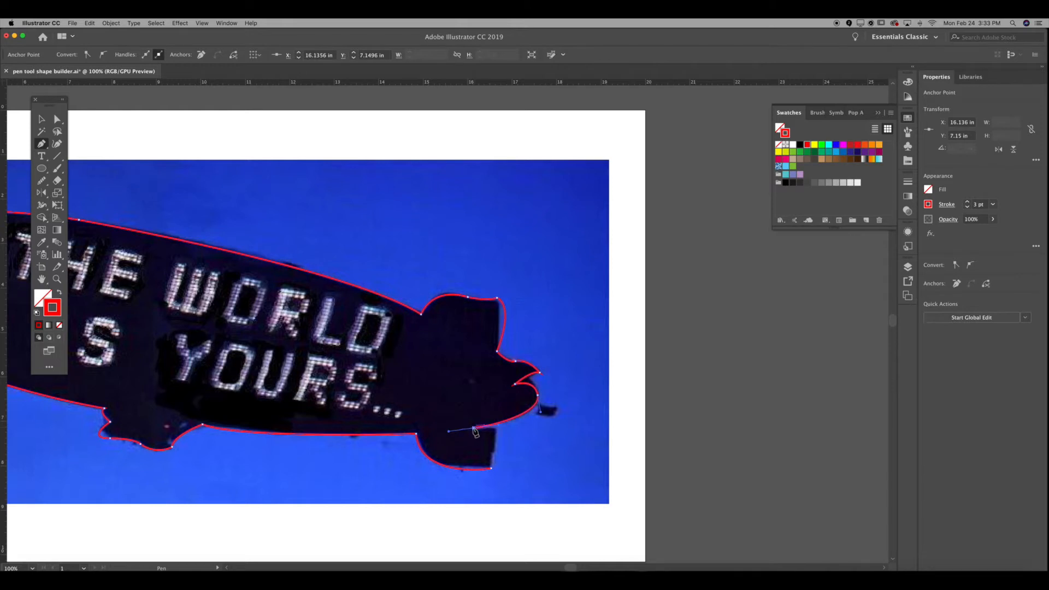
# - Outline the lower fin's notched rear edge, close the blimp path at its starting point and deselect it
pyautogui.click(496, 428)
pyautogui.click(496, 454)
pyautogui.click(488, 454)
pyautogui.click(491, 468)
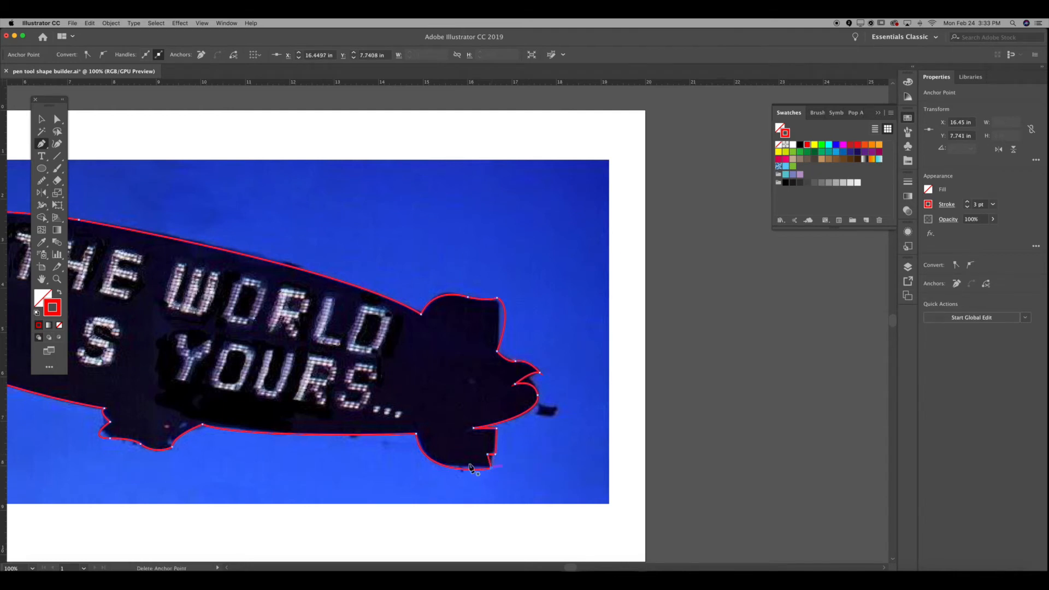
pyautogui.moveTo(413, 447); pyautogui.dragTo(598, 465)
pyautogui.press('v')
pyautogui.click(522, 474)
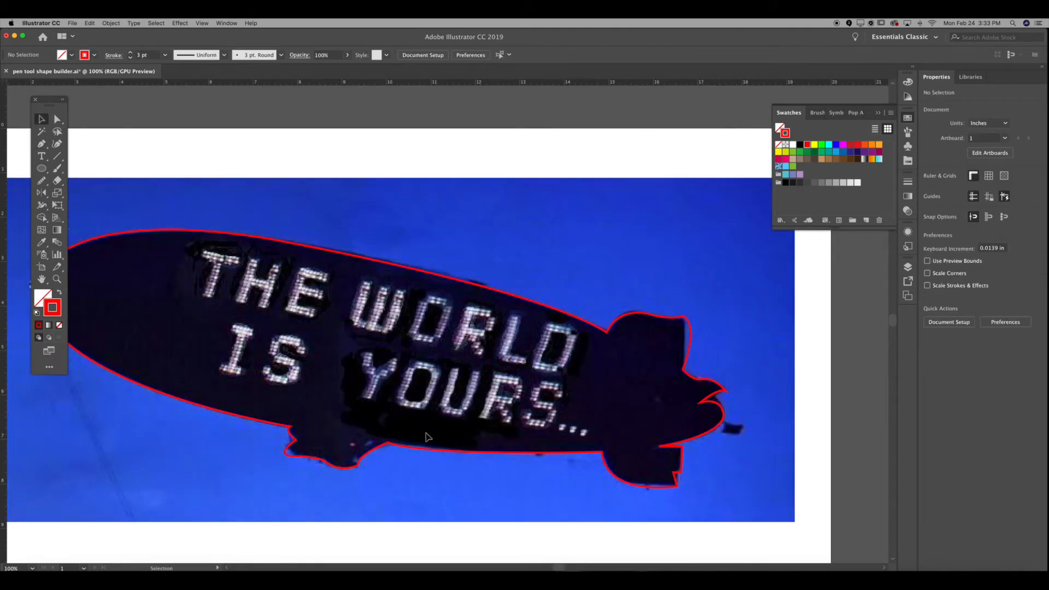
pyautogui.click(429, 452)
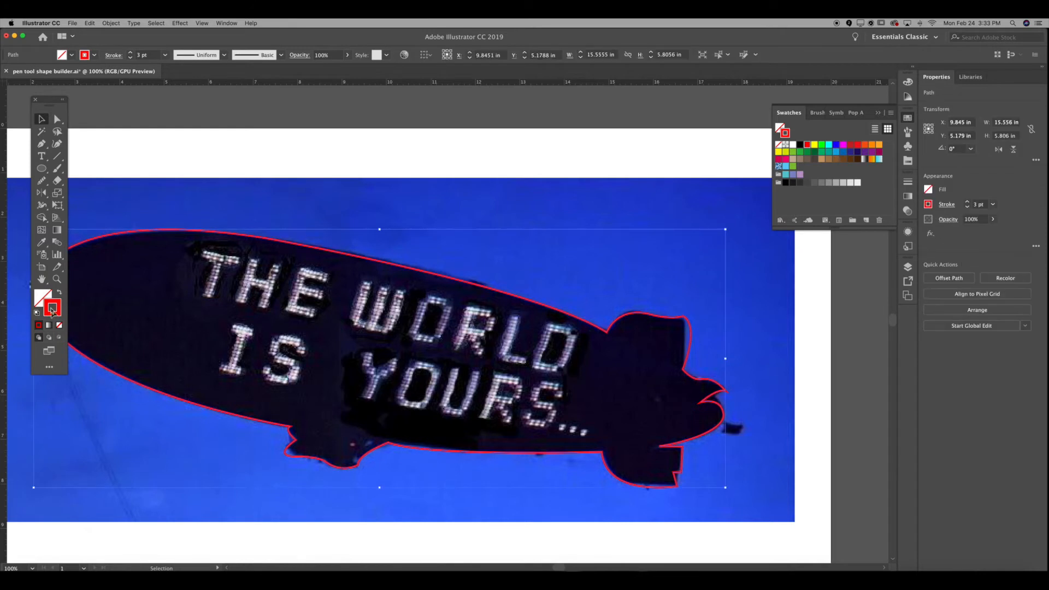
pyautogui.moveTo(52, 307); pyautogui.dragTo(41, 298)
pyautogui.press('super+z')
pyautogui.click(356, 193)
# - Try moving the red blimp outline up off the photo, undo the move and deselect the outline
pyautogui.press('super+minus')
pyautogui.press('super+minus')
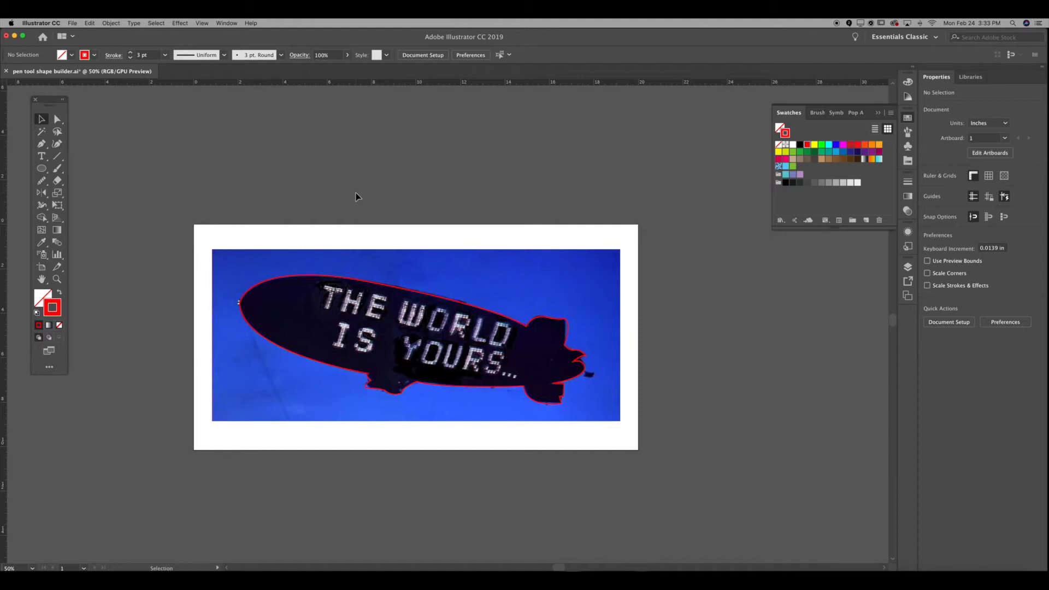
pyautogui.moveTo(358, 283); pyautogui.dragTo(374, 160)
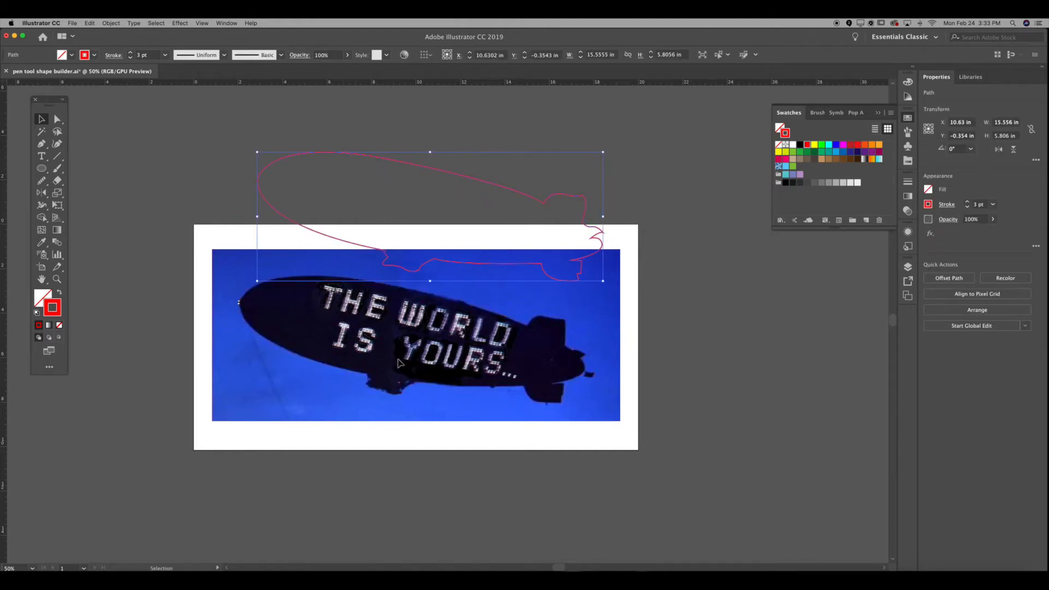
pyautogui.press('super+z')
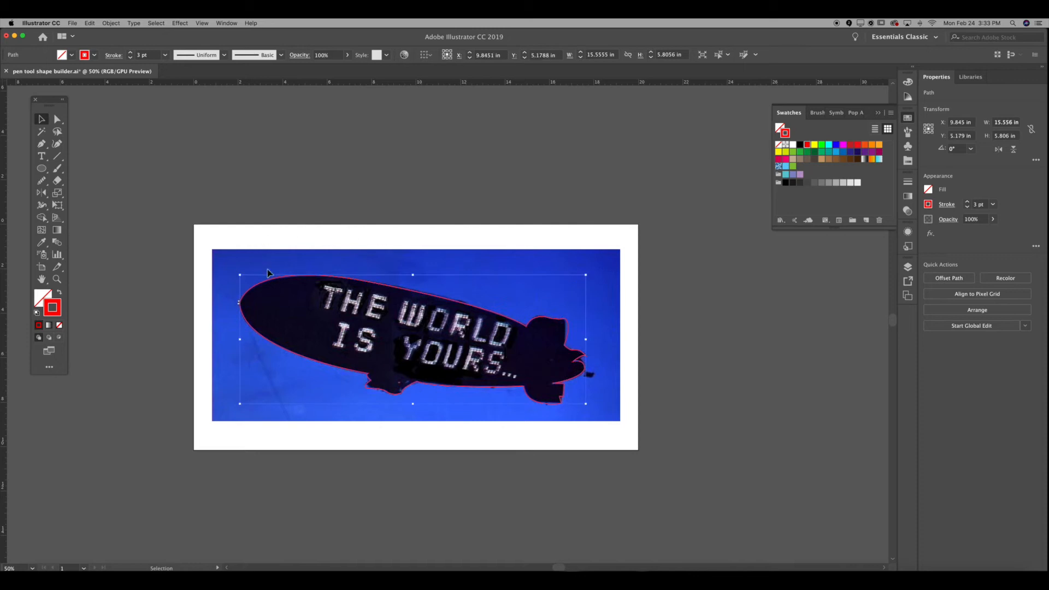
pyautogui.click(346, 254)
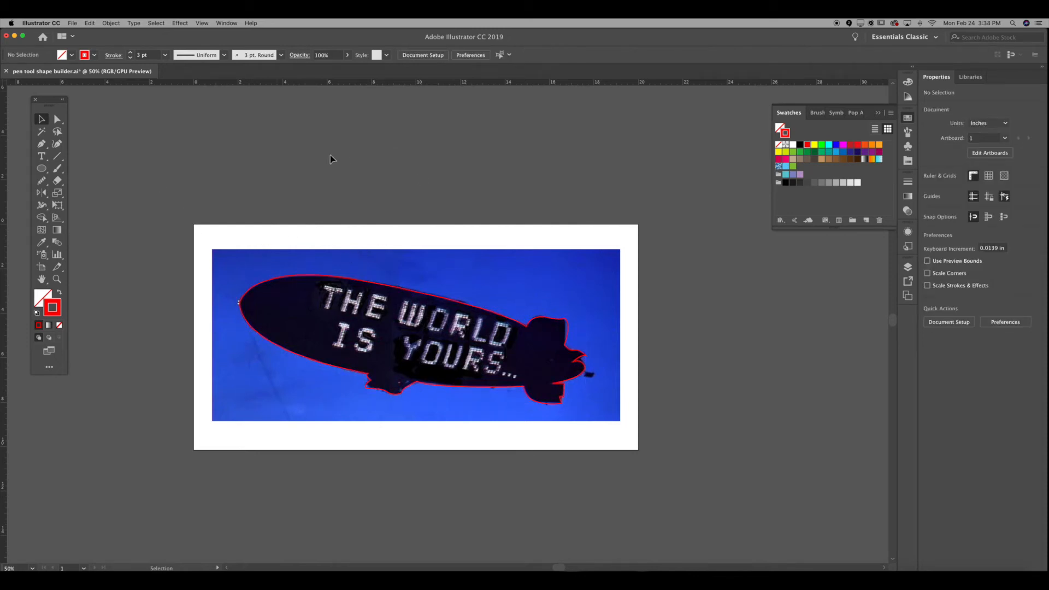
# - Add centre-aligned point text "THE WORLD" / "IS YOURS..." on two lines above the artboard, scaled up to about 82.9 pt
pyautogui.press('t')
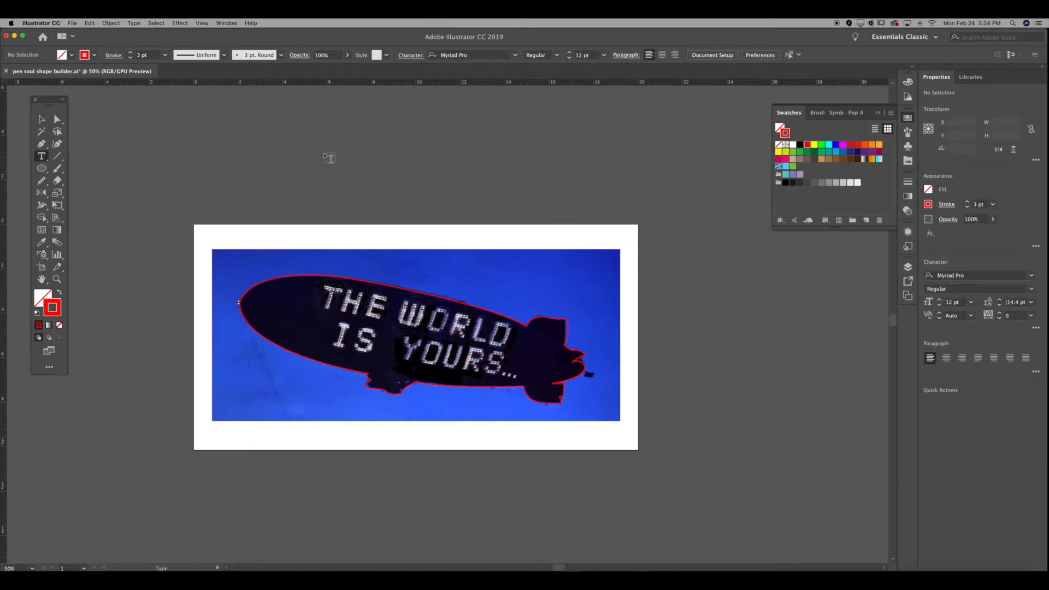
pyautogui.click(327, 155)
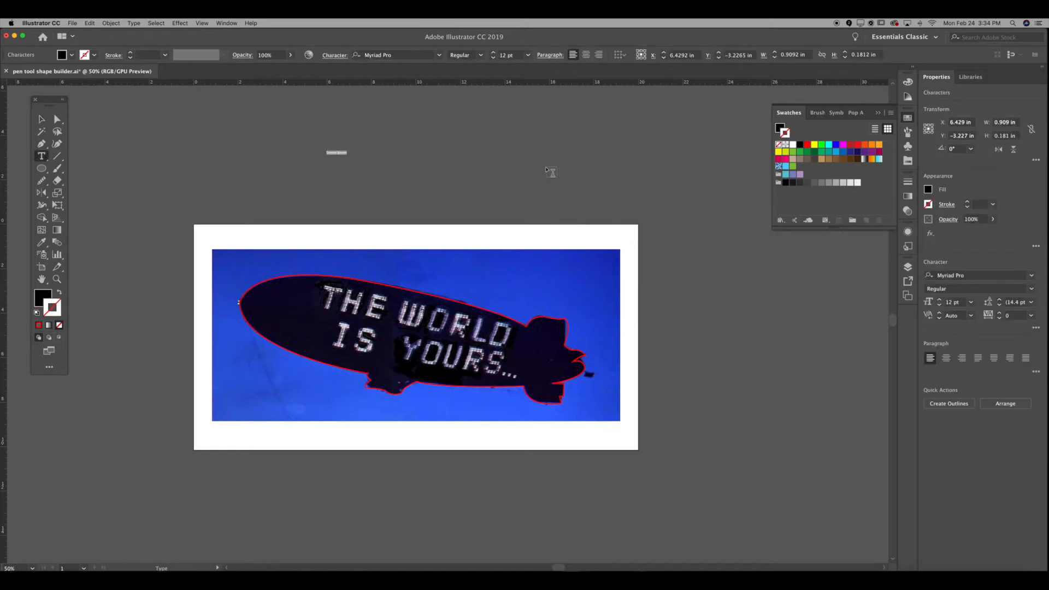
pyautogui.press('BackSpace')
pyautogui.write('THE WORLD')
pyautogui.click(41, 119)
pyautogui.moveTo(345, 159); pyautogui.dragTo(533, 209)
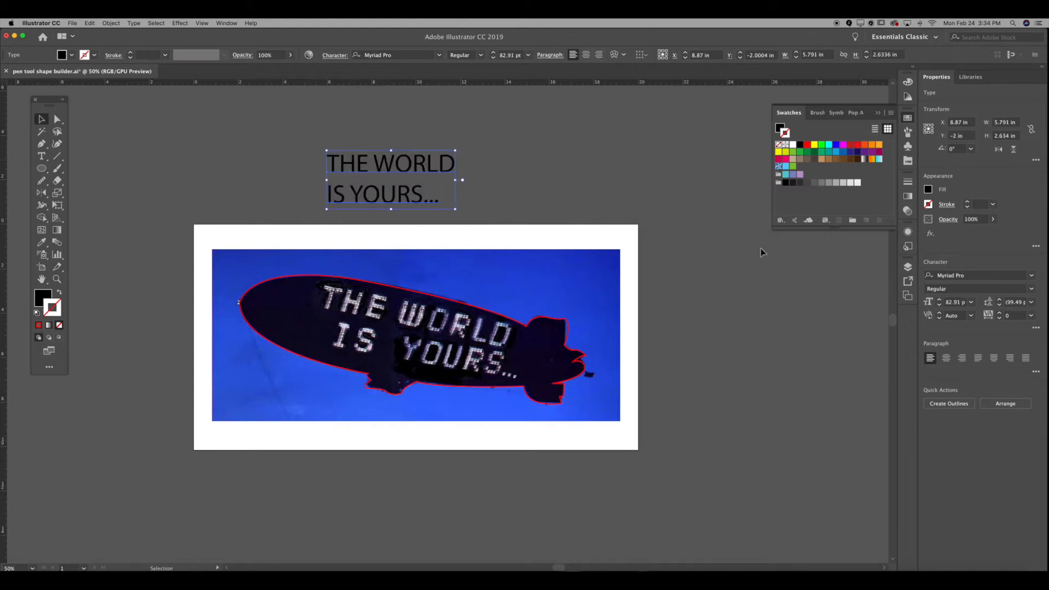
pyautogui.click(947, 358)
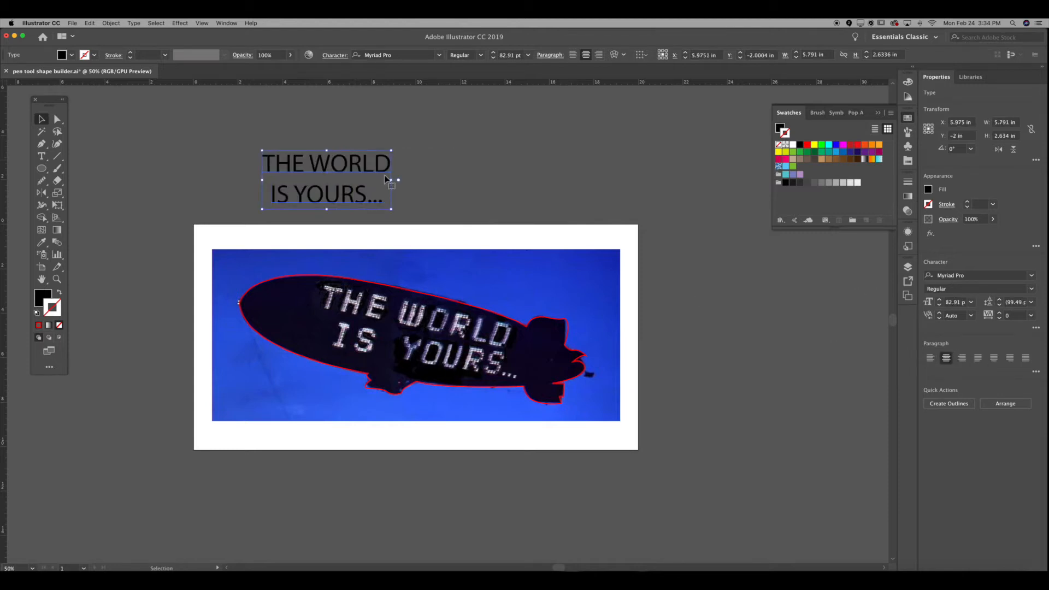
# - Preview different font families on the "THE WORLD IS YOURS..." text, set it to Myriad Variable Concept and deselect it
pyautogui.click(1032, 276)
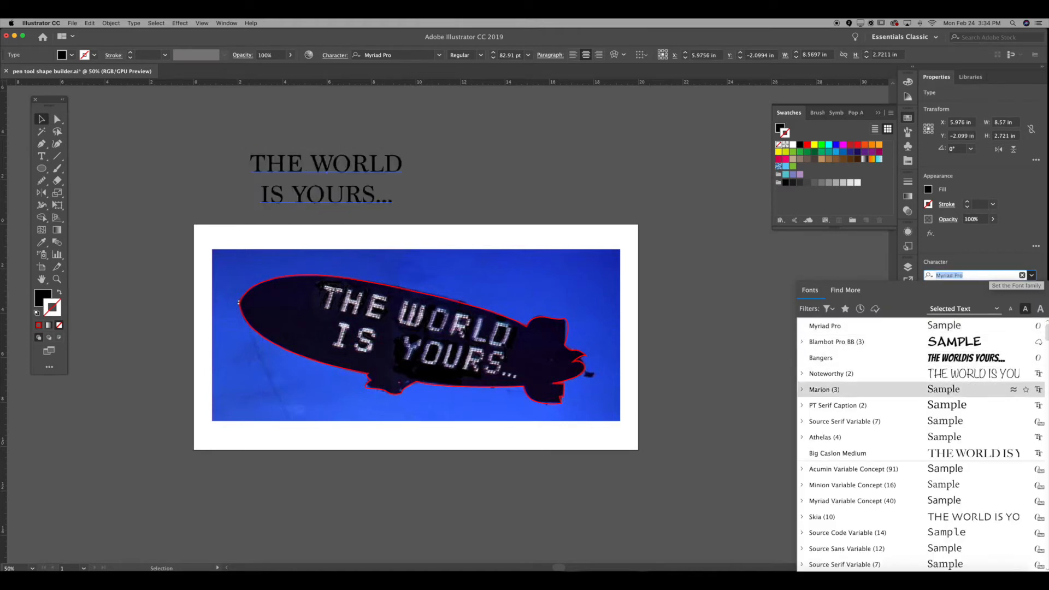
pyautogui.press('Down')
pyautogui.press('Down')
pyautogui.press('Down')
pyautogui.press('Down')
pyautogui.press('Down')
pyautogui.press('Down')
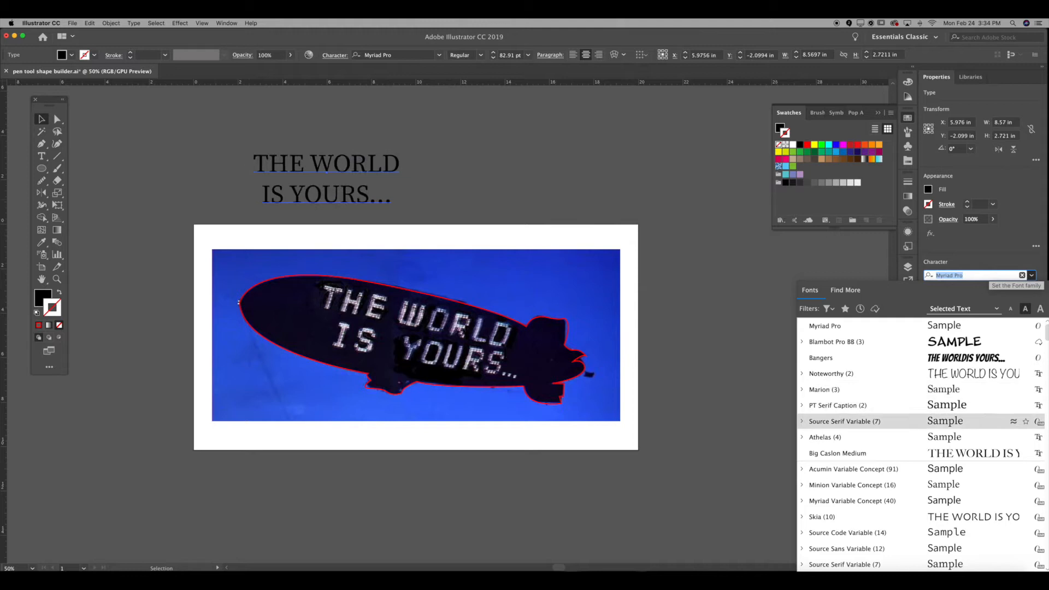
pyautogui.press('Down')
pyautogui.press('Down')
pyautogui.press('Down')
pyautogui.press('Down')
pyautogui.press('Down')
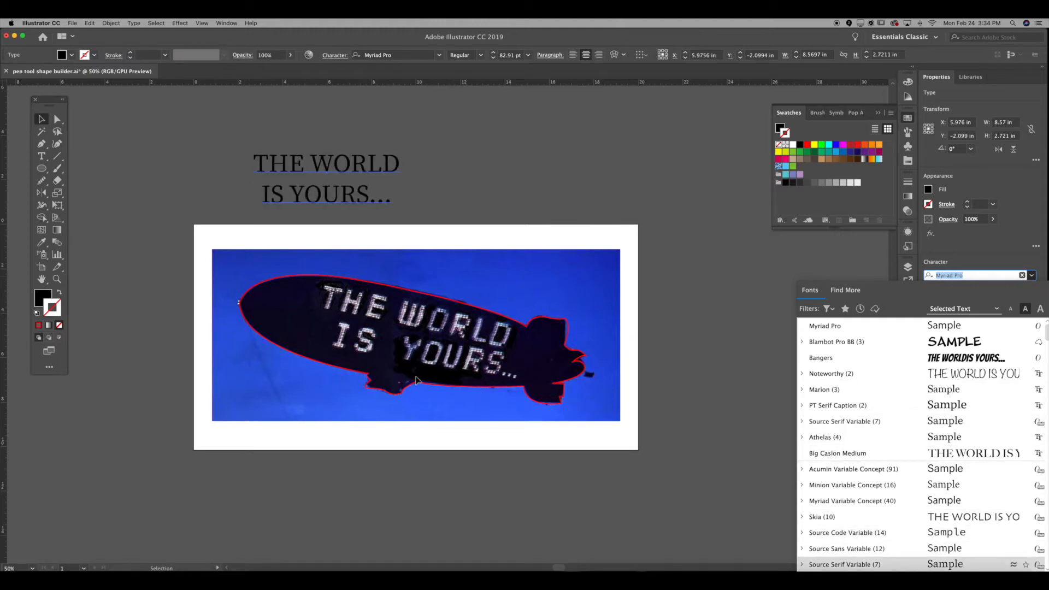
pyautogui.press('Down')
pyautogui.press('Down')
pyautogui.press('Down')
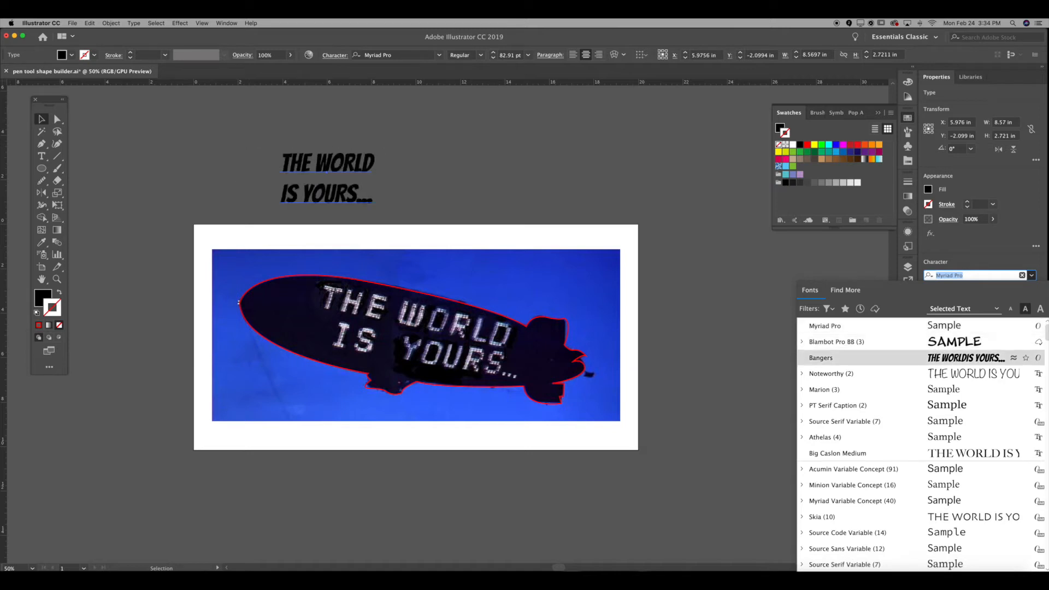
pyautogui.press('Down')
pyautogui.press('Down')
pyautogui.press('Down')
pyautogui.press('Down')
pyautogui.press('Down')
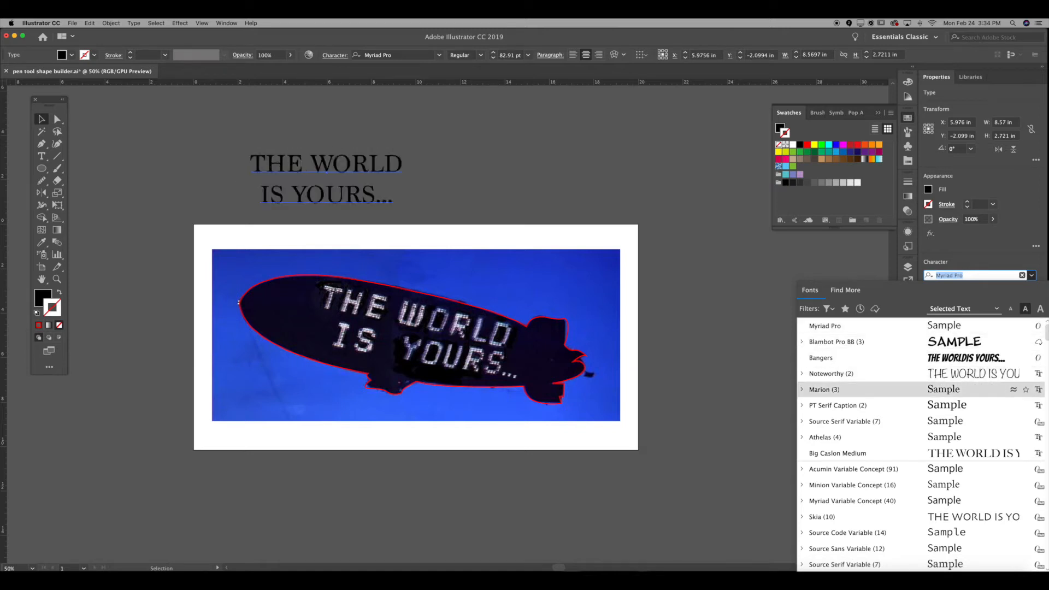
pyautogui.press('Down')
pyautogui.press('Down')
pyautogui.press('Down')
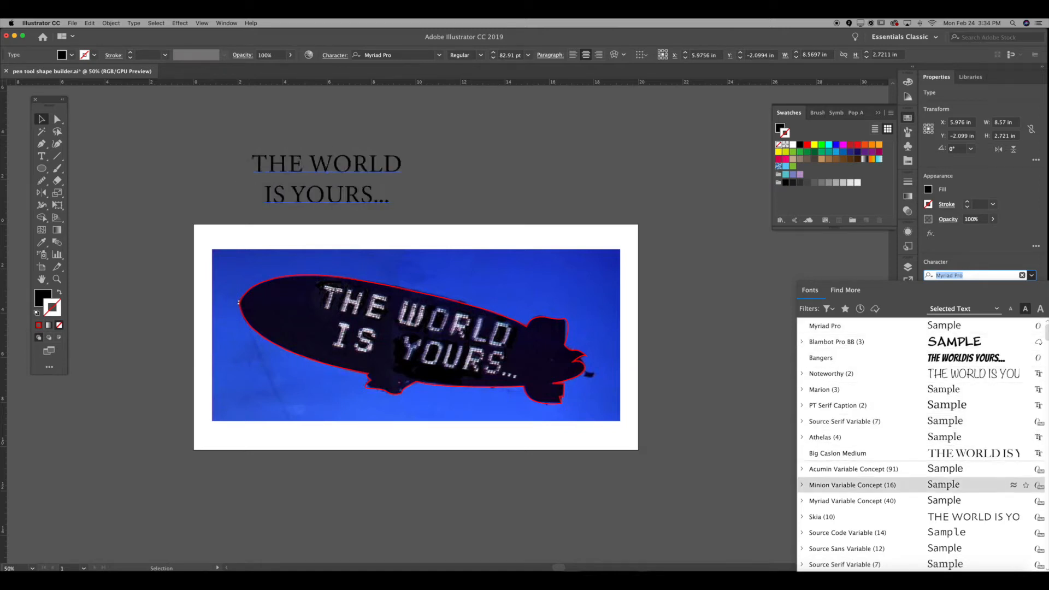
pyautogui.press('Escape')
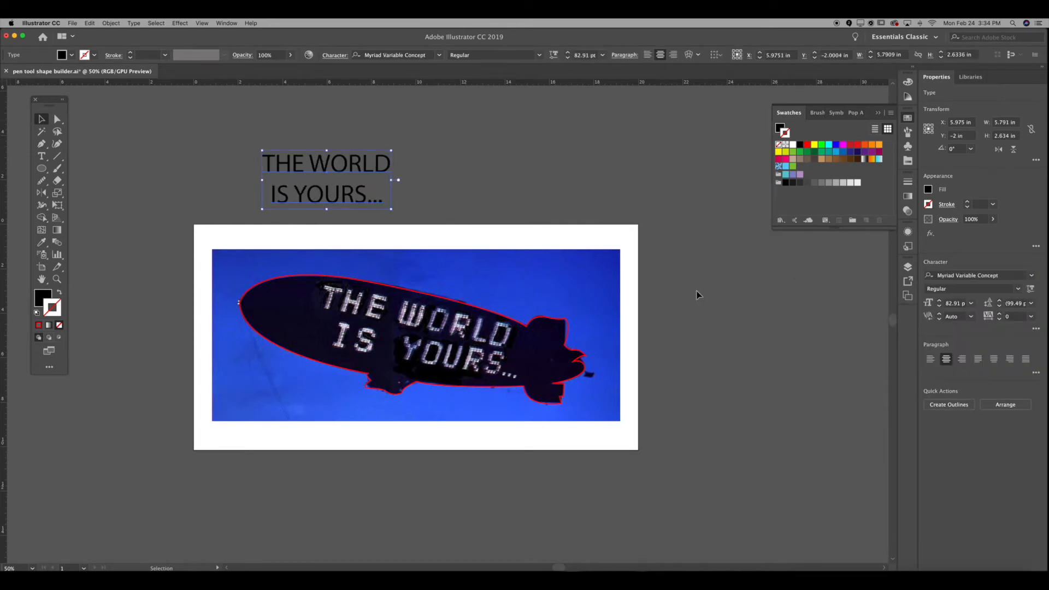
pyautogui.click(705, 287)
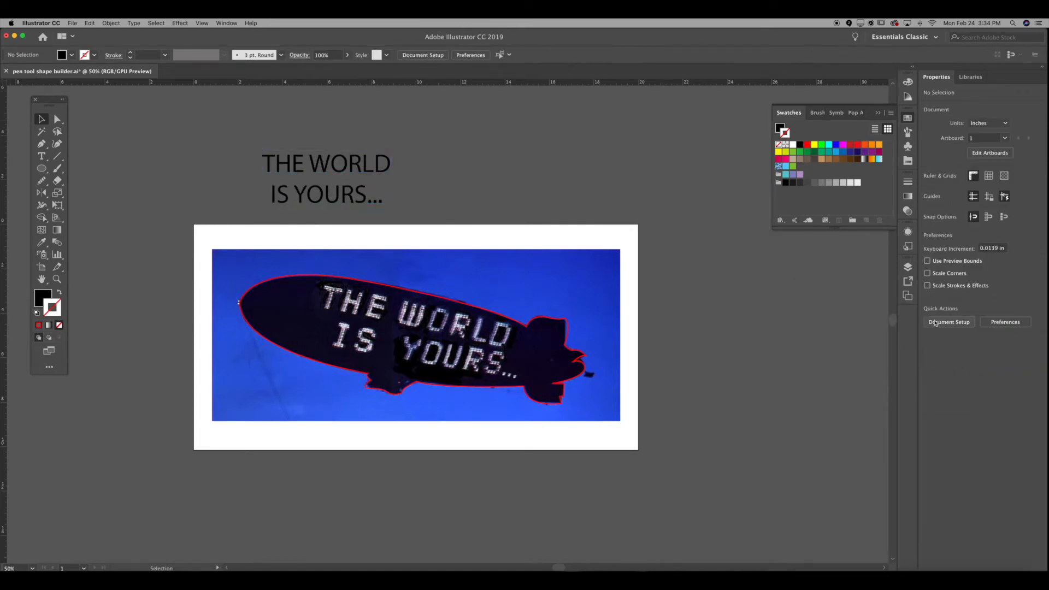
# - Hide the linked blimp photo in Layer 1 and rotate the red blimp outline counter-clockwise to about 8.55°
pyautogui.click(909, 268)
pyautogui.click(781, 320)
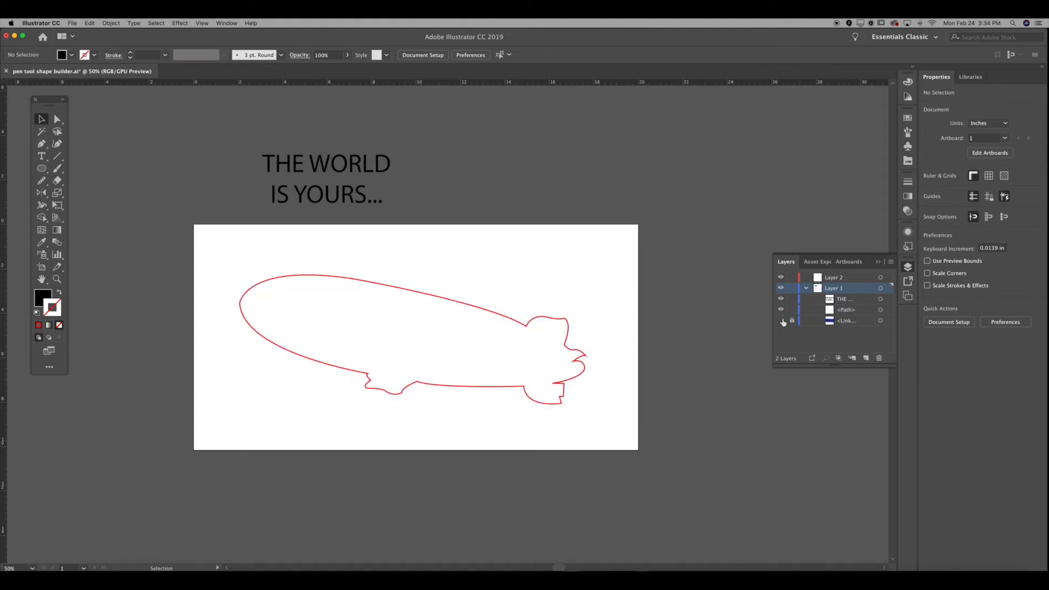
pyautogui.click(522, 323)
pyautogui.moveTo(592, 273); pyautogui.dragTo(596, 238)
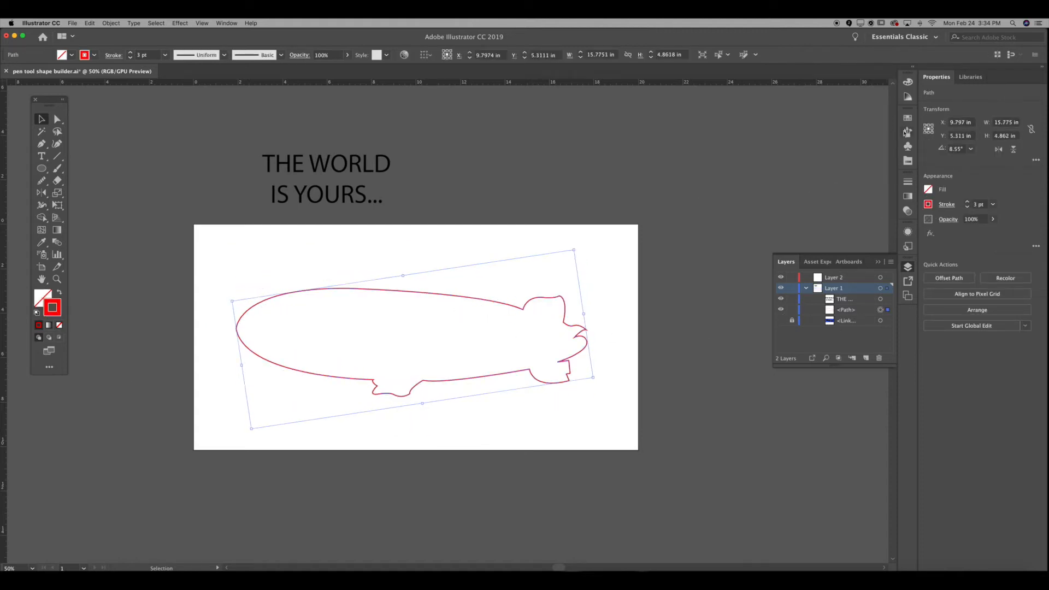
# - Give the blimp path a blue fill and stroke, darkening the blue to a muted shade in the Color Picker
pyautogui.click(908, 117)
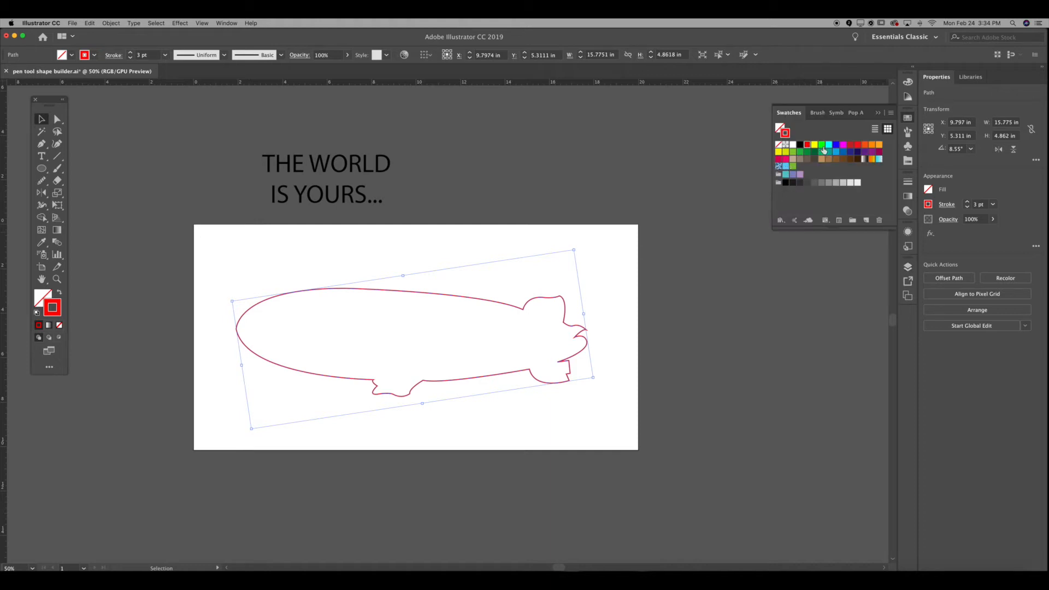
pyautogui.moveTo(843, 152); pyautogui.dragTo(788, 134)
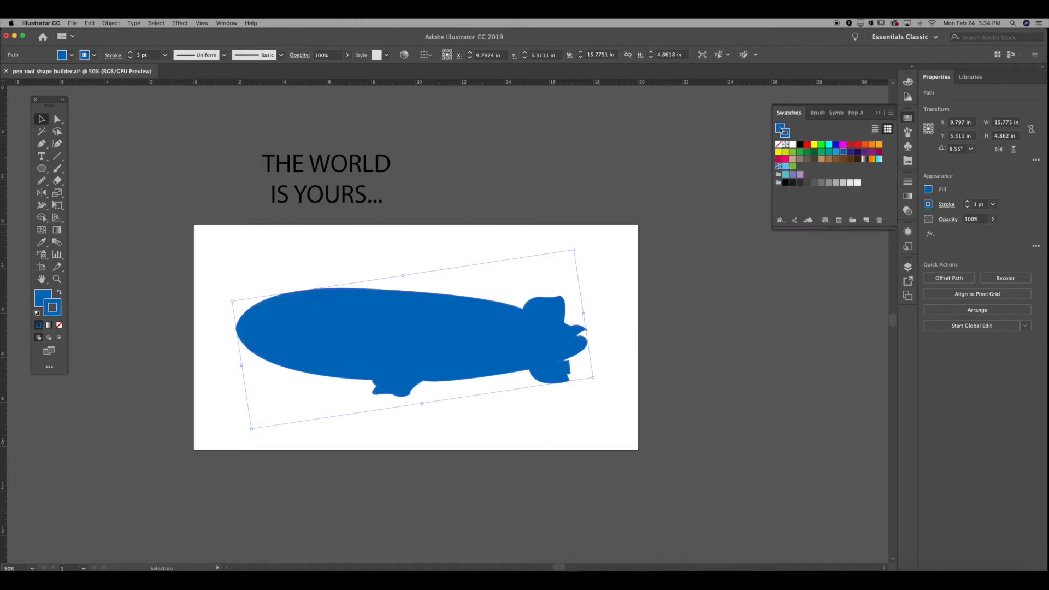
pyautogui.doubleClick(782, 131)
pyautogui.moveTo(617, 213)
pyautogui.mouseDown()
pyautogui.moveTo(658, 215)
pyautogui.moveTo(653, 223)
pyautogui.mouseUp()
pyautogui.click(786, 174)
pyautogui.click(572, 169)
pyautogui.click(363, 320)
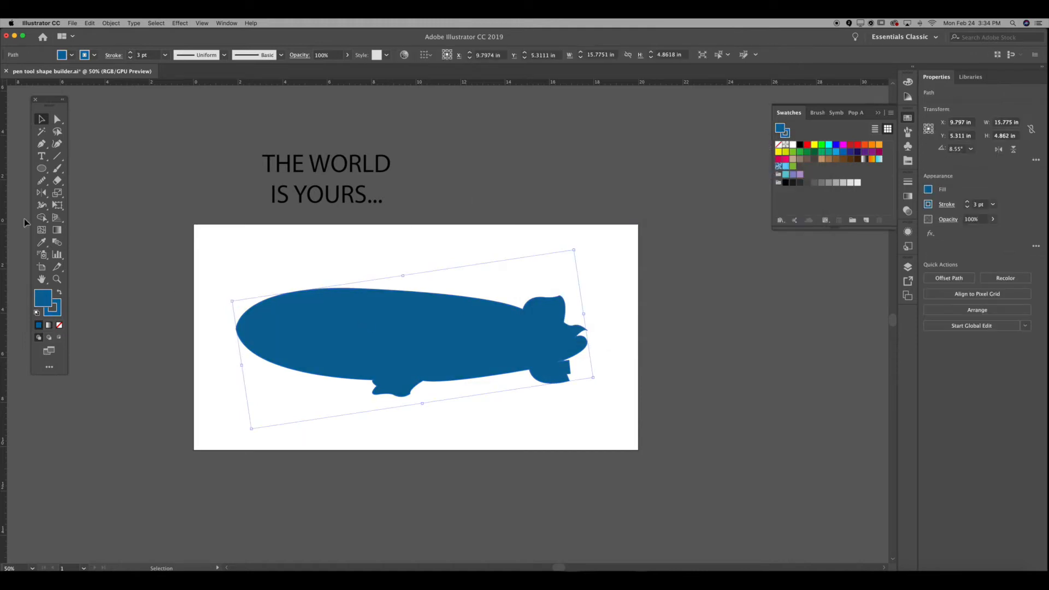
# - Smooth the blimp's nose, upper edge, tail fins and underside with the Smooth tool and deselect it
pyautogui.click(42, 181)
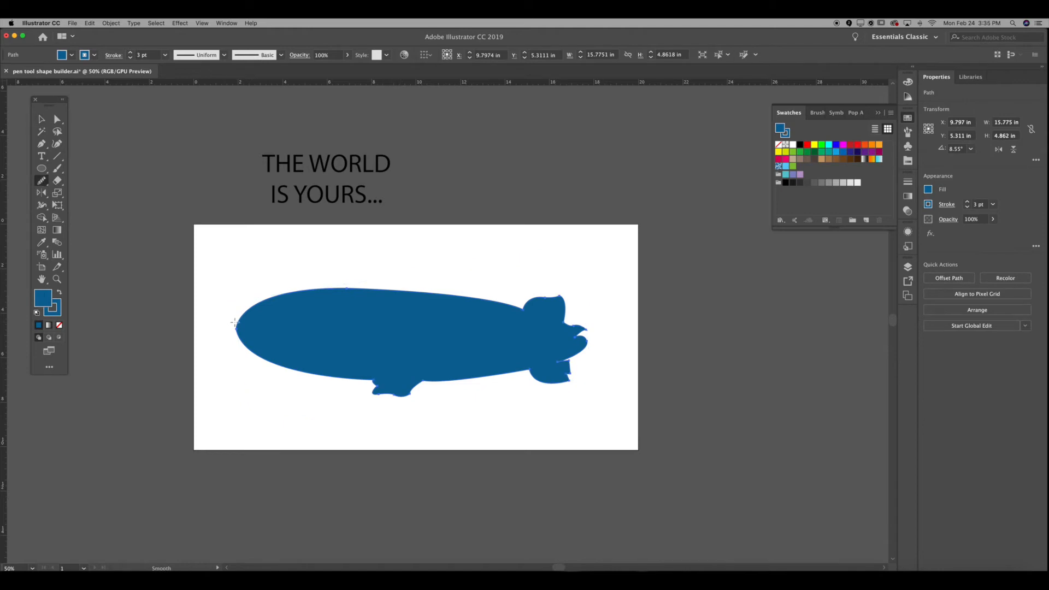
pyautogui.moveTo(234, 323); pyautogui.dragTo(253, 349)
pyautogui.moveTo(281, 296)
pyautogui.mouseDown()
pyautogui.moveTo(366, 286)
pyautogui.moveTo(534, 298)
pyautogui.mouseUp()
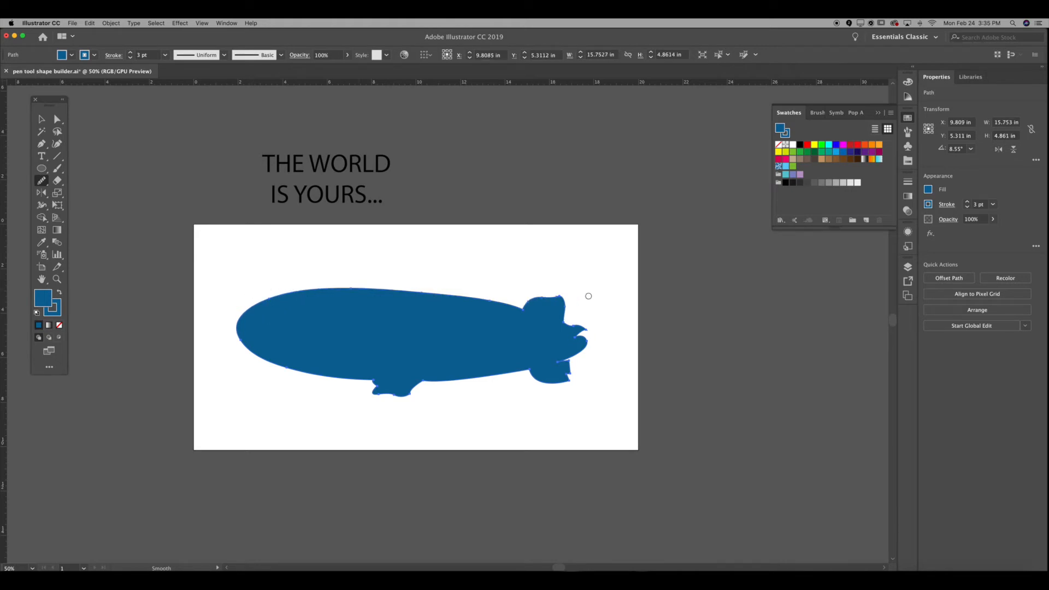
pyautogui.moveTo(593, 331); pyautogui.dragTo(563, 318)
pyautogui.moveTo(572, 369)
pyautogui.mouseDown()
pyautogui.moveTo(556, 380)
pyautogui.moveTo(426, 384)
pyautogui.mouseUp()
pyautogui.press('v')
pyautogui.click(433, 248)
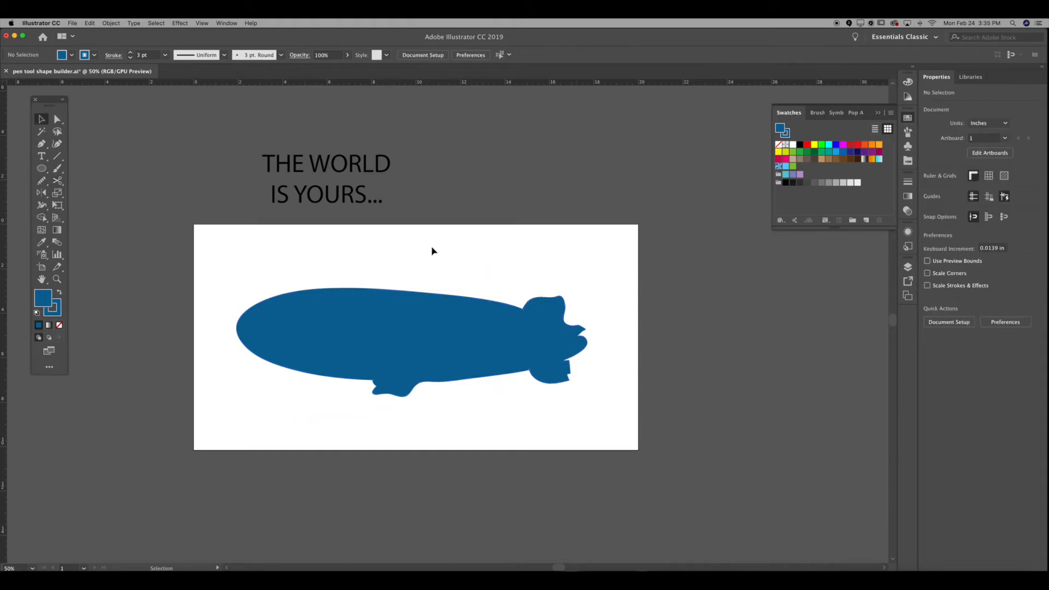
# - Shift the blimp slightly down and place the "THE WORLD IS YOURS..." text on the middle of its body
pyautogui.moveTo(419, 312); pyautogui.dragTo(421, 319)
pyautogui.click(429, 260)
pyautogui.moveTo(331, 200); pyautogui.dragTo(405, 356)
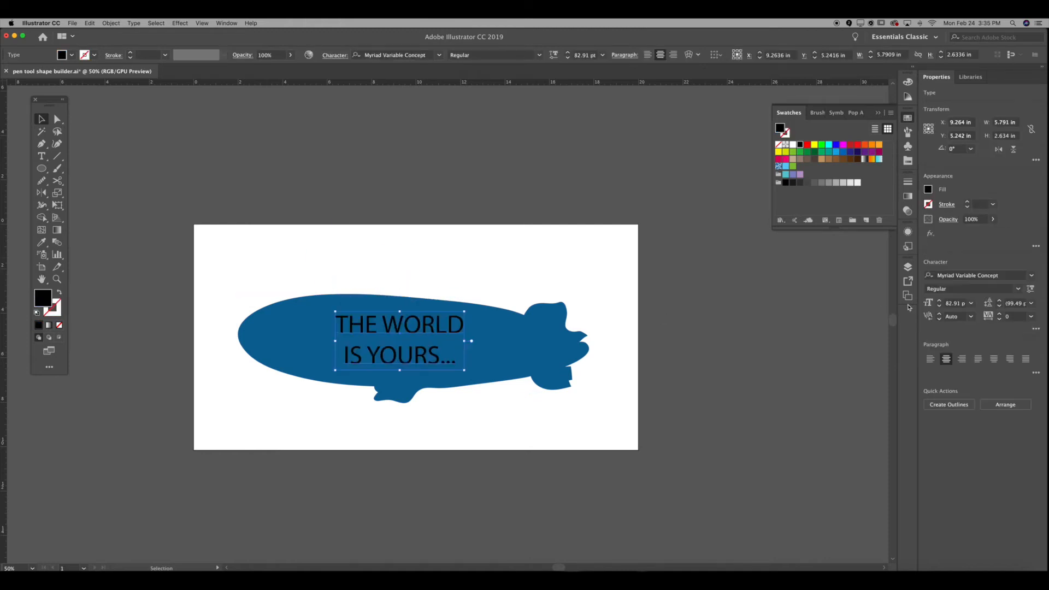
# - Keep the text centre-aligned, set its font to Blambot Pro BB and deselect it
pyautogui.click(930, 359)
pyautogui.click(947, 359)
pyautogui.click(1032, 275)
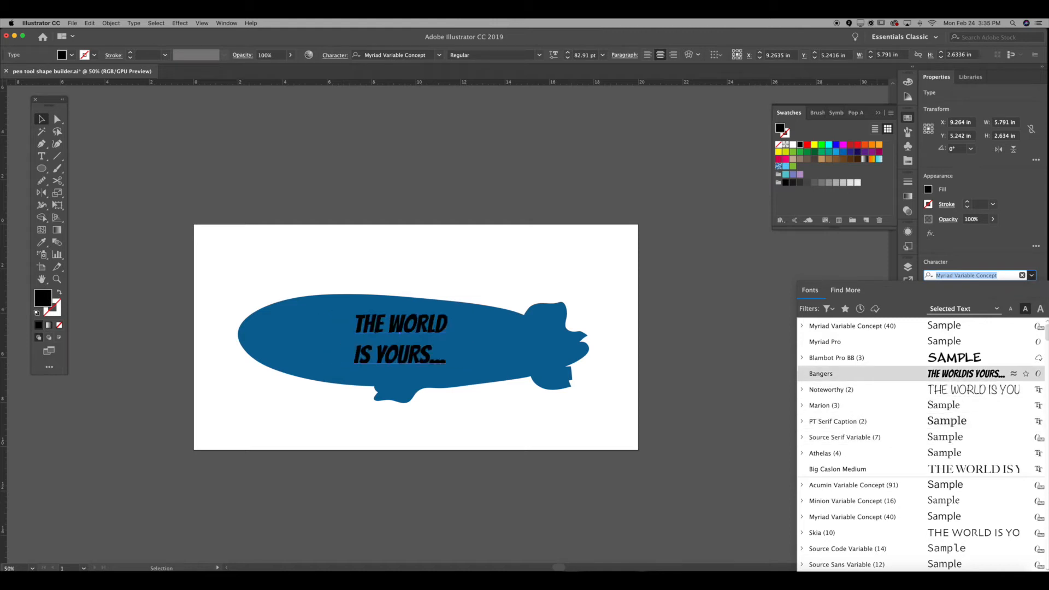
pyautogui.click(836, 357)
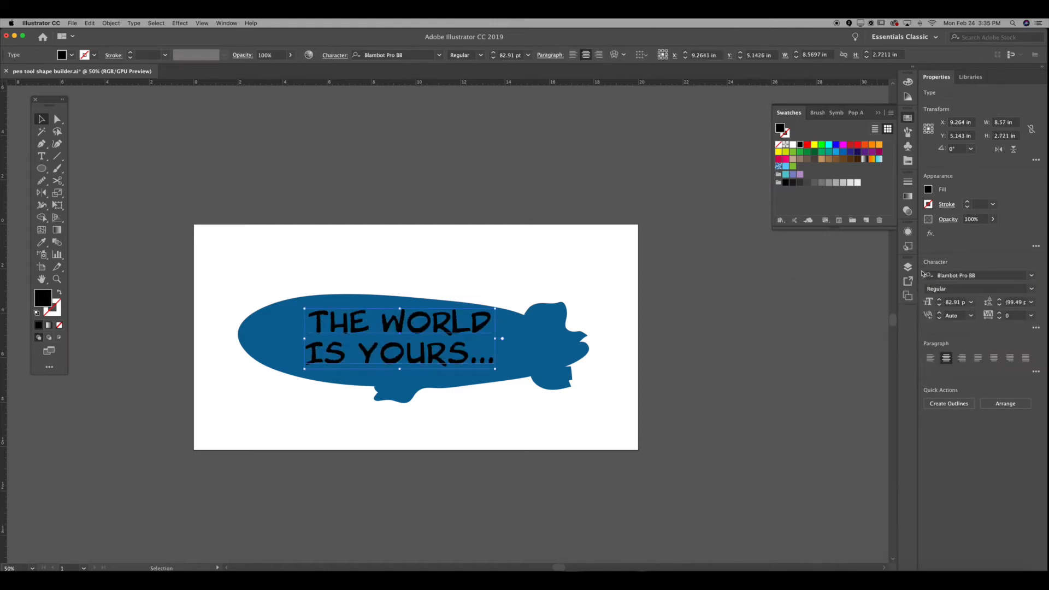
pyautogui.click(565, 281)
# - Duplicate the blimp behind the original, give the copy a green fill and stroke, and offset it about 0.28 in to the right
pyautogui.click(511, 323)
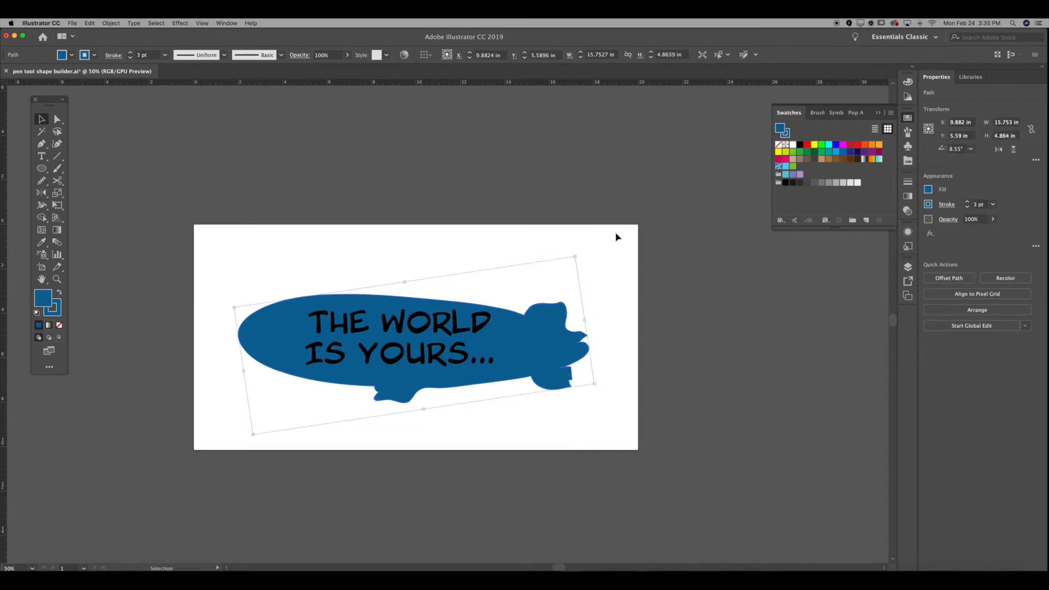
pyautogui.click(793, 167)
pyautogui.moveTo(786, 136); pyautogui.dragTo(786, 134)
pyautogui.hotkey('shift', 'Up')
pyautogui.hotkey('shift', 'Right')
pyautogui.hotkey('shift', 'Right')
pyautogui.hotkey('shift', 'Down')
pyautogui.hotkey('shift', 'Right')
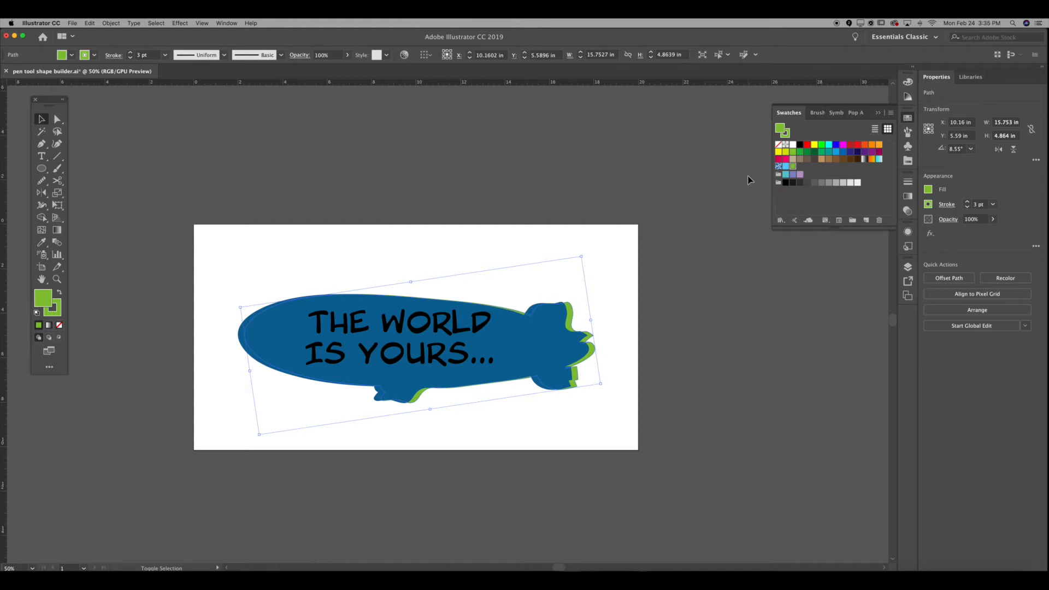
pyautogui.click(649, 196)
# - Shift the text slightly down and right, and move the blue blimp down to expose more green along its upper edge
pyautogui.moveTo(476, 327); pyautogui.dragTo(481, 330)
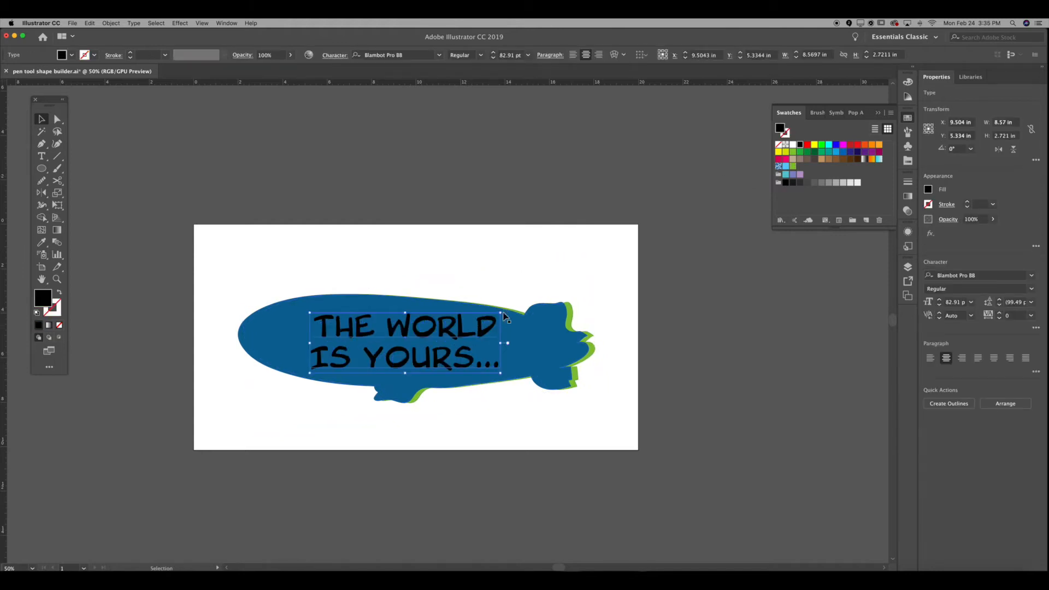
pyautogui.click(506, 317)
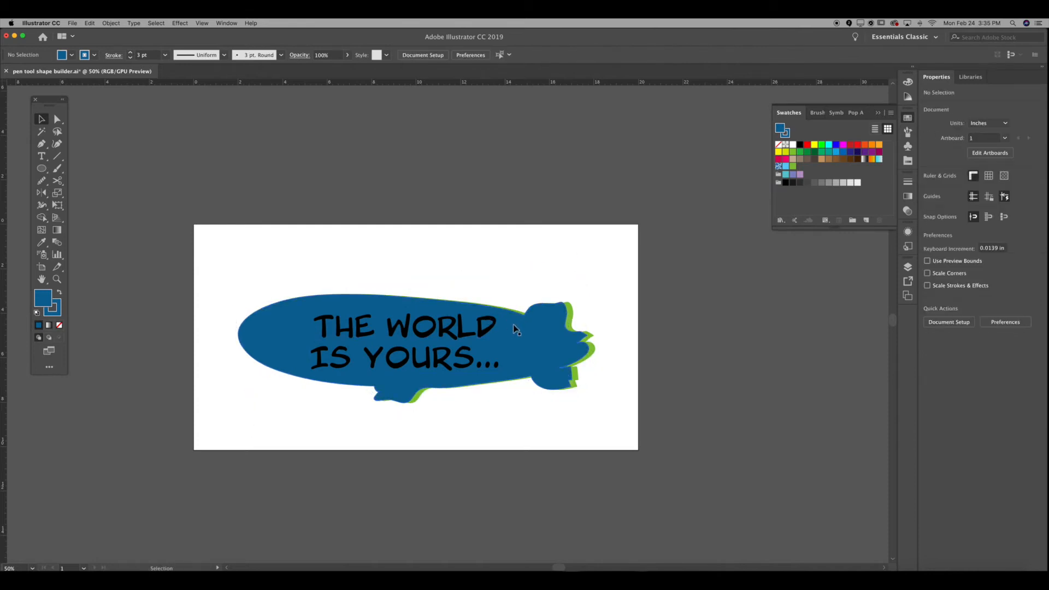
pyautogui.moveTo(517, 325); pyautogui.dragTo(514, 330)
# - Rotate the text clockwise to about 356.1° to follow the blimp's slope, reposition it slightly, fill it white and deselect it
pyautogui.click(499, 331)
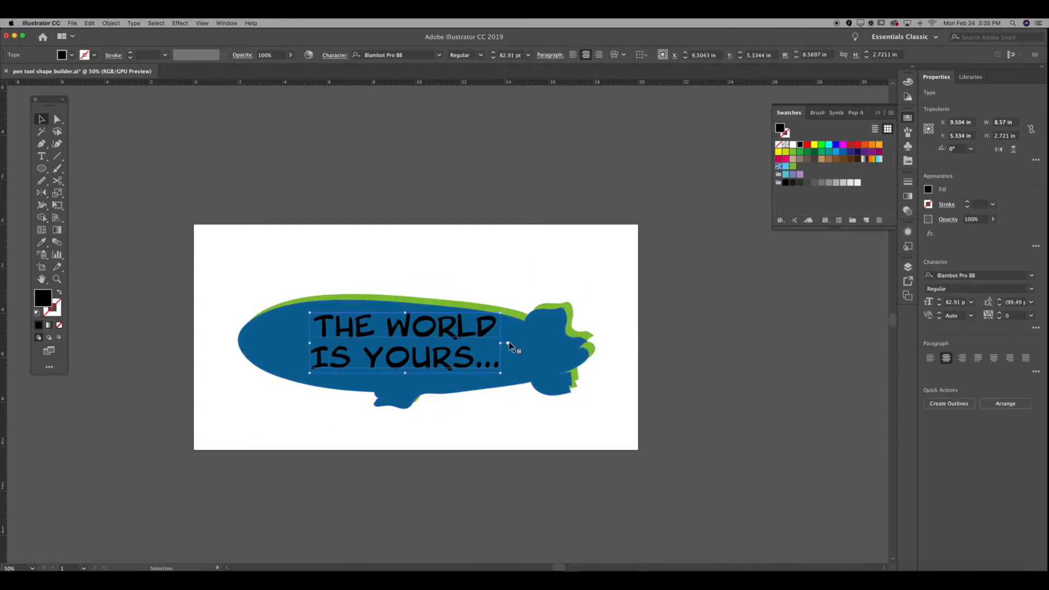
pyautogui.moveTo(499, 370); pyautogui.dragTo(495, 382)
pyautogui.moveTo(457, 343); pyautogui.dragTo(459, 347)
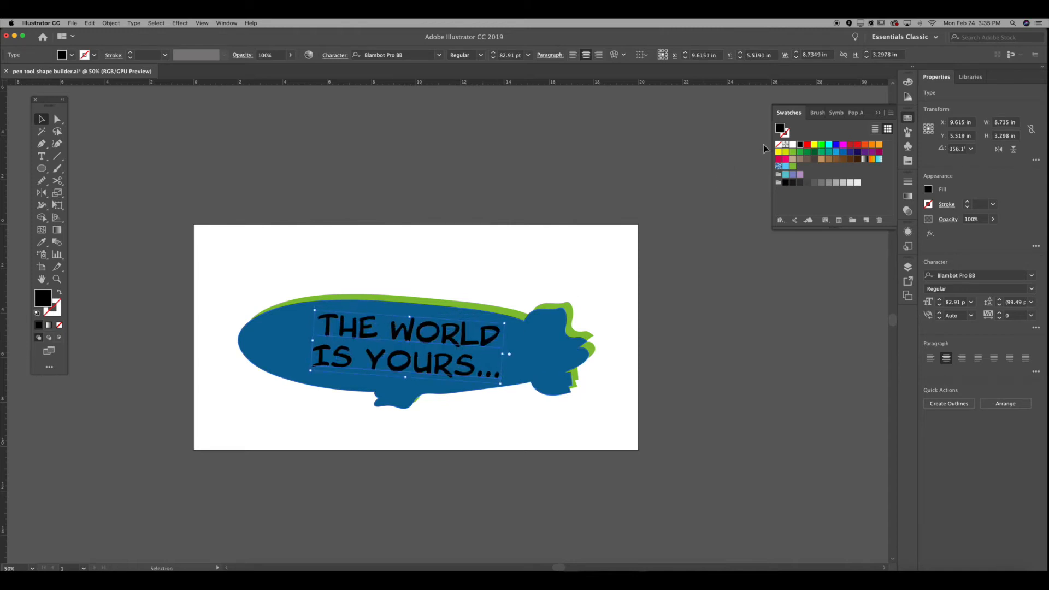
pyautogui.click(793, 144)
pyautogui.click(673, 156)
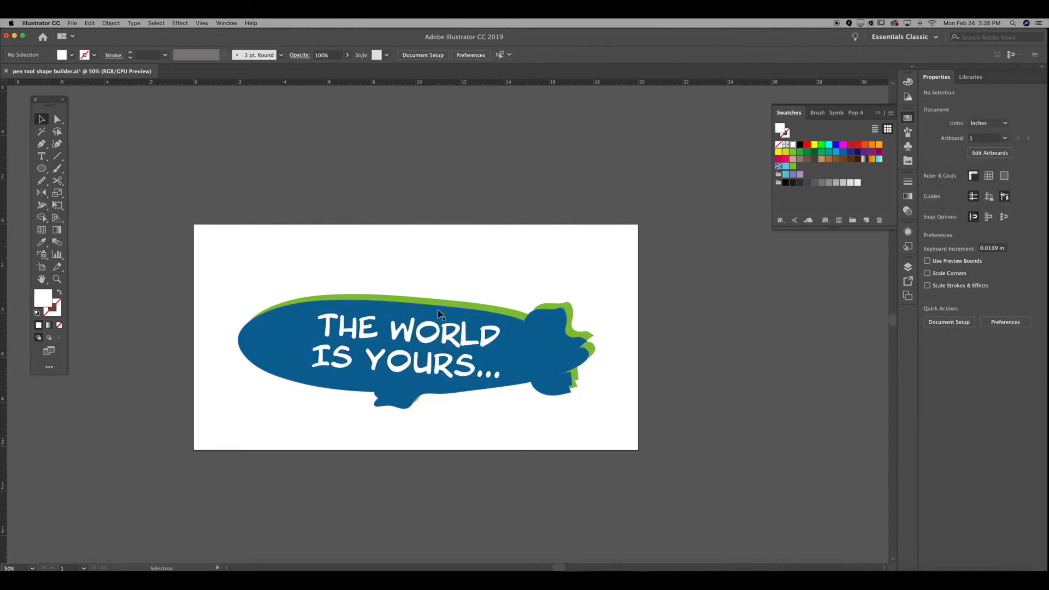
# - Try an orange fill on the "THE WORLD IS YOURS..." text and undo it
pyautogui.click(438, 324)
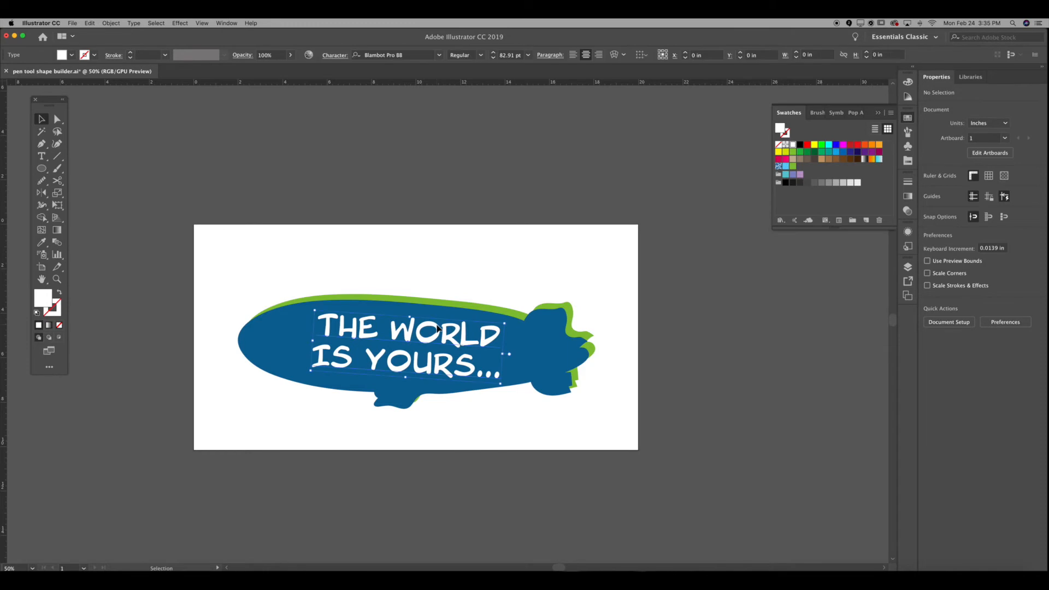
pyautogui.click(434, 269)
pyautogui.moveTo(459, 288); pyautogui.dragTo(441, 249)
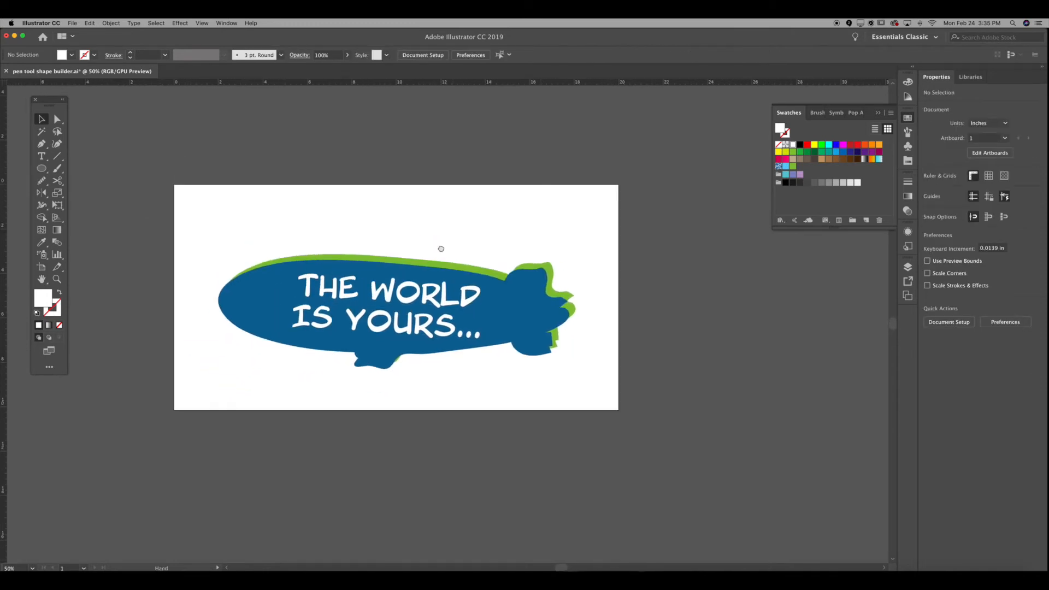
pyautogui.click(431, 309)
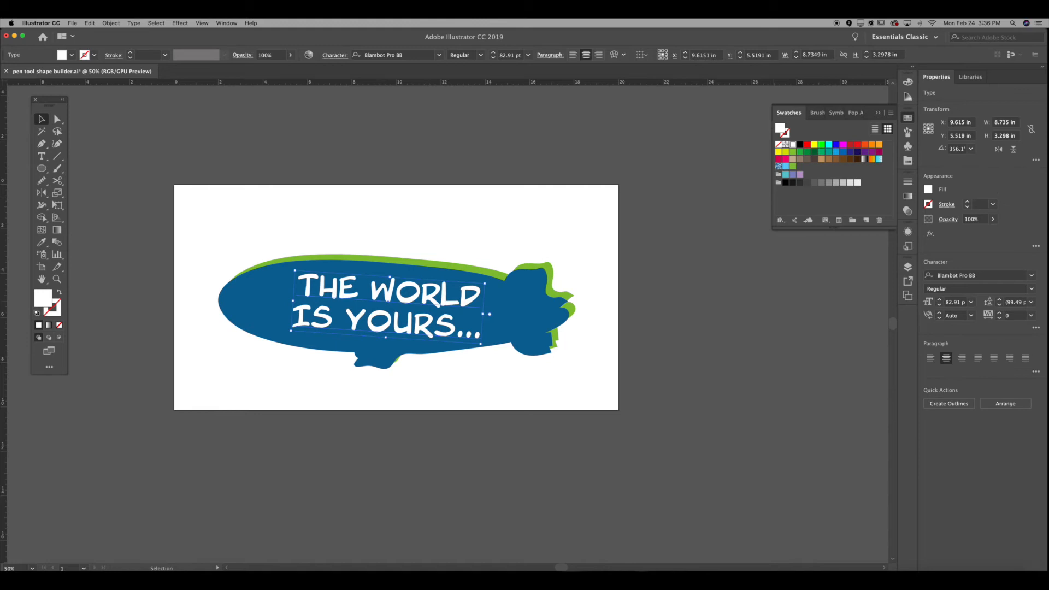
pyautogui.click(880, 146)
pyautogui.click(687, 177)
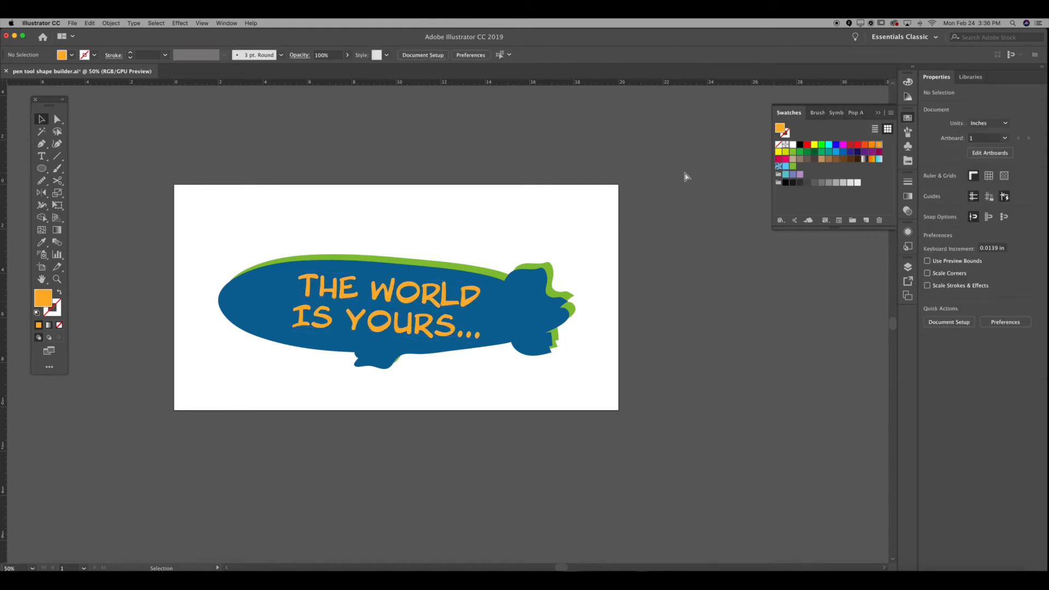
pyautogui.press('super+z')
pyautogui.click(645, 179)
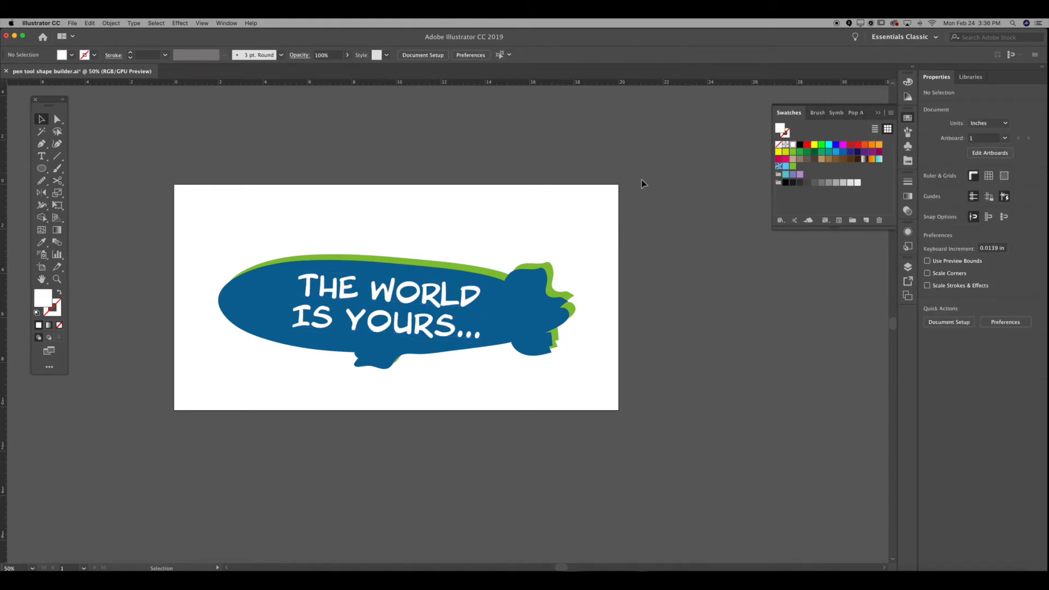
# - Duplicate the white text in front, fill the copy magenta and offset it about 0.14 in to the right
pyautogui.click(348, 321)
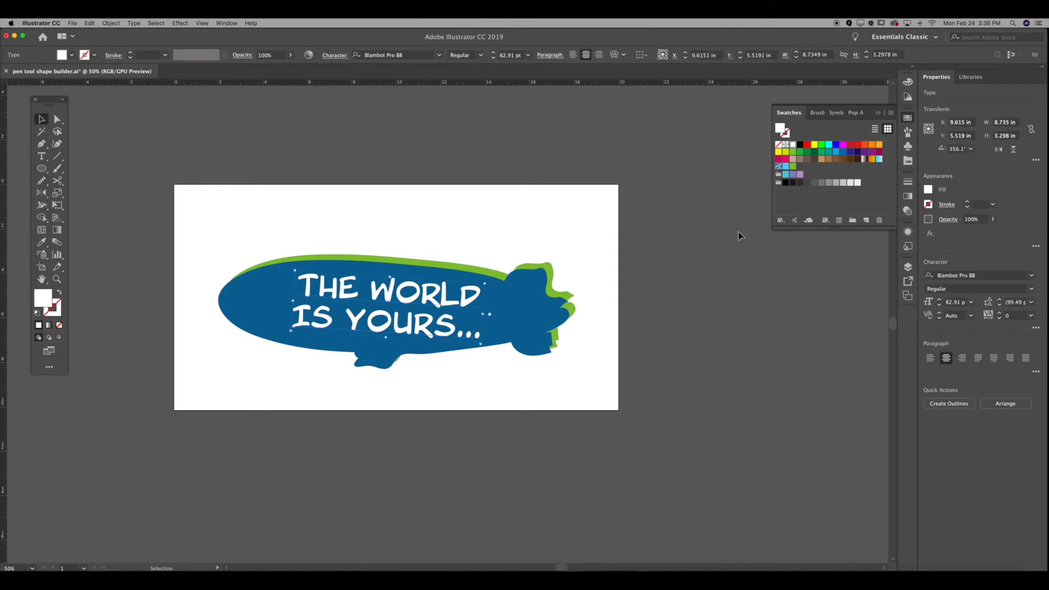
pyautogui.click(843, 145)
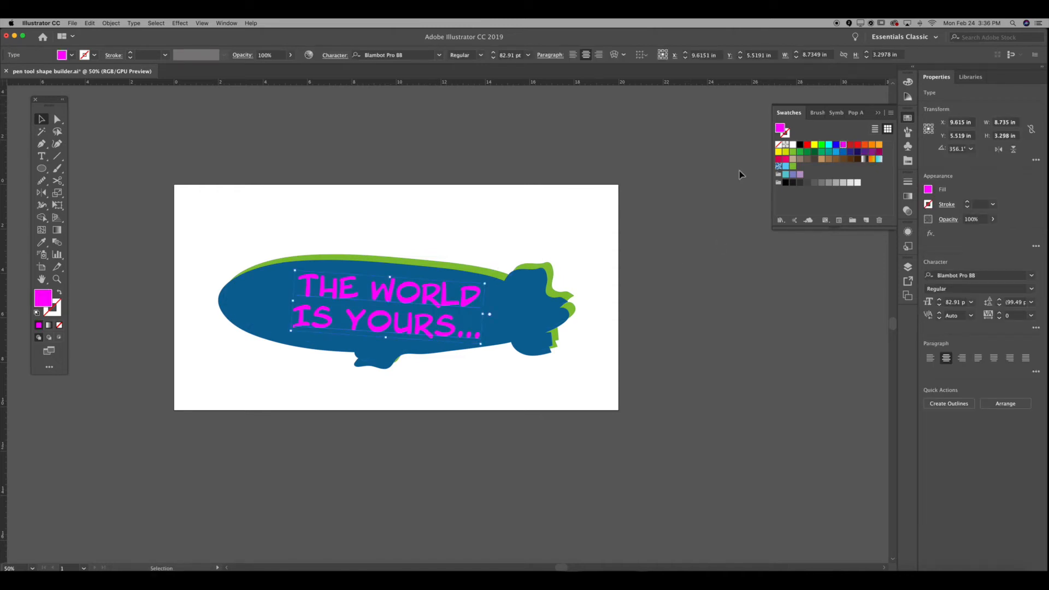
pyautogui.hotkey('shift', 'Right')
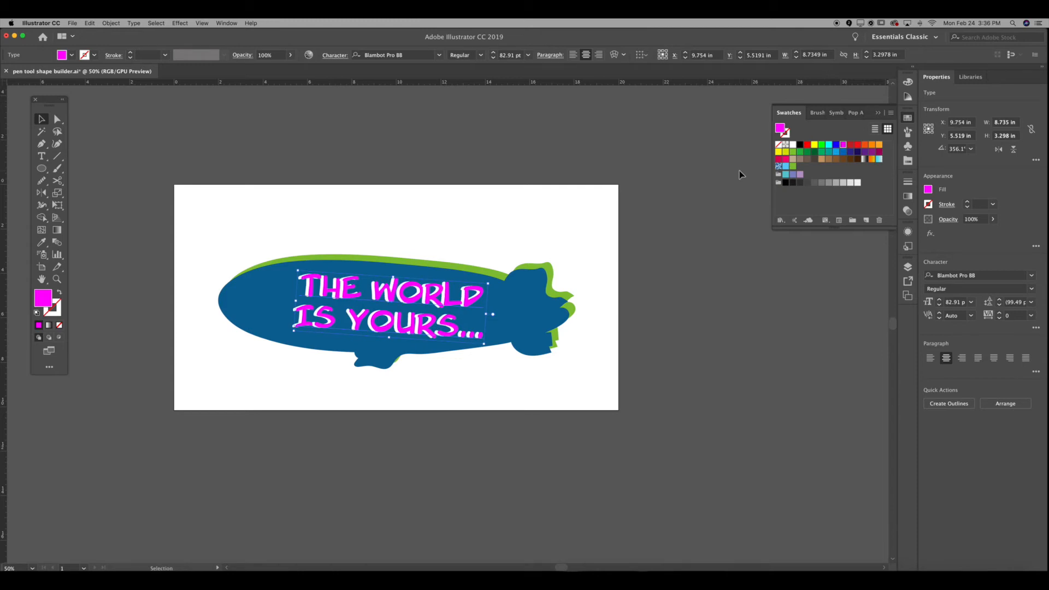
# - Recolour the front text copy to pink, lighten the shade in the Color Picker and deselect it
pyautogui.click(786, 159)
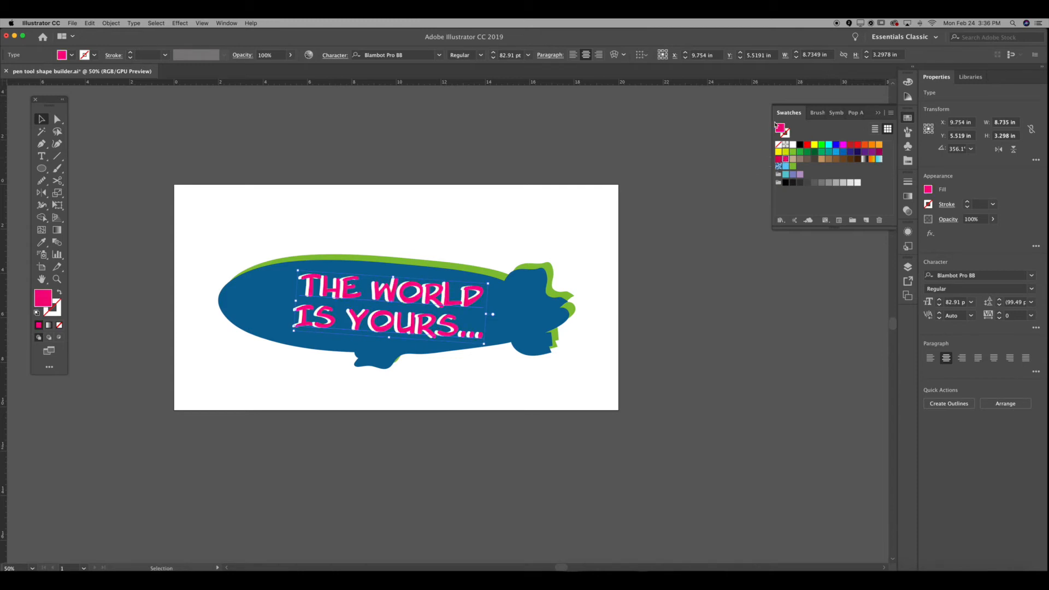
pyautogui.doubleClick(780, 127)
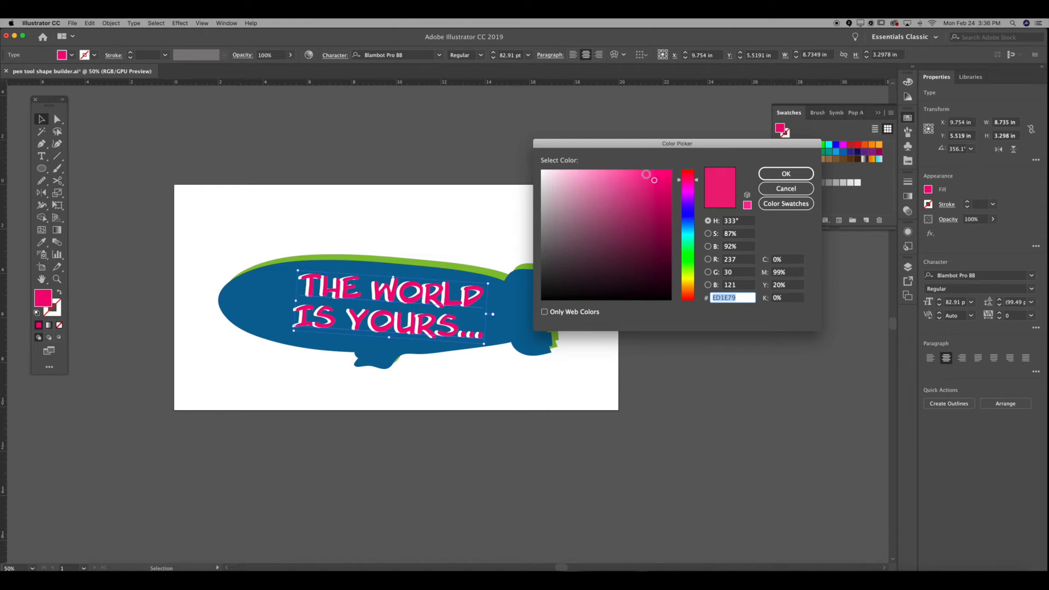
pyautogui.moveTo(646, 175); pyautogui.dragTo(634, 174)
pyautogui.click(780, 173)
pyautogui.click(608, 203)
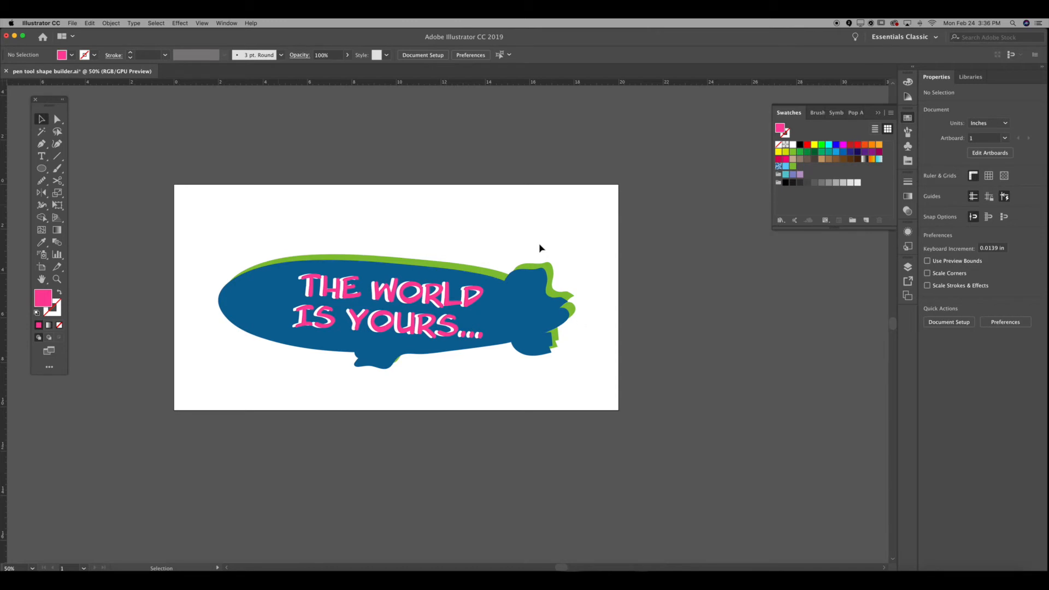
# - Nudge the green blimp copy down and slightly left, to about X 10.02 in, so it shadows the blue blimp's lower edge, and deselect it
pyautogui.click(553, 276)
pyautogui.click(585, 300)
pyautogui.click(554, 280)
pyautogui.press('Down')
pyautogui.press('Down')
pyautogui.press('Down')
pyautogui.press('Down')
pyautogui.press('Down')
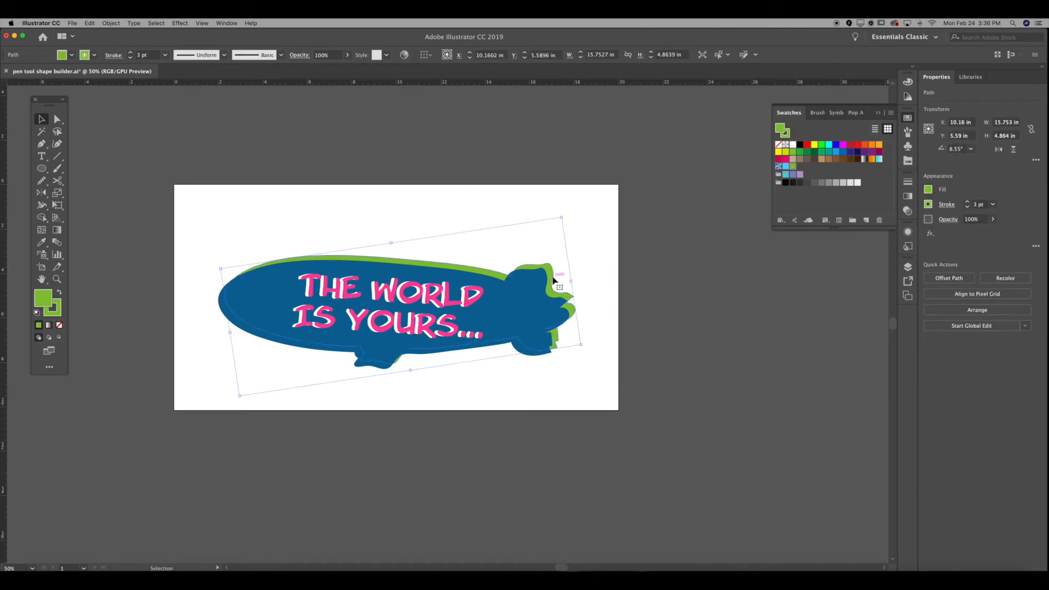
pyautogui.press('Down')
pyautogui.press('Down')
pyautogui.press('Down')
pyautogui.press('Down')
pyautogui.press('Down')
pyautogui.press('Down')
pyautogui.press('Down')
pyautogui.press('Down')
pyautogui.press('Down')
pyautogui.press('Down')
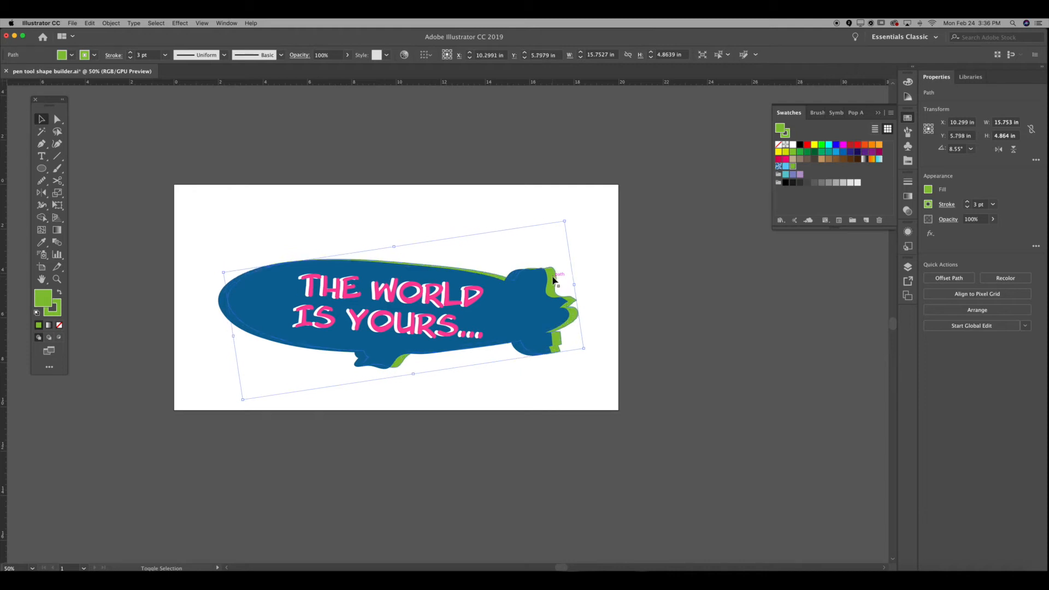
pyautogui.press('Down')
pyautogui.press('Down')
pyautogui.press('Down')
pyautogui.press('Down')
pyautogui.press('Down')
pyautogui.press('Down')
pyautogui.press('Down')
pyautogui.press('Down')
pyautogui.press('Down')
pyautogui.press('Down')
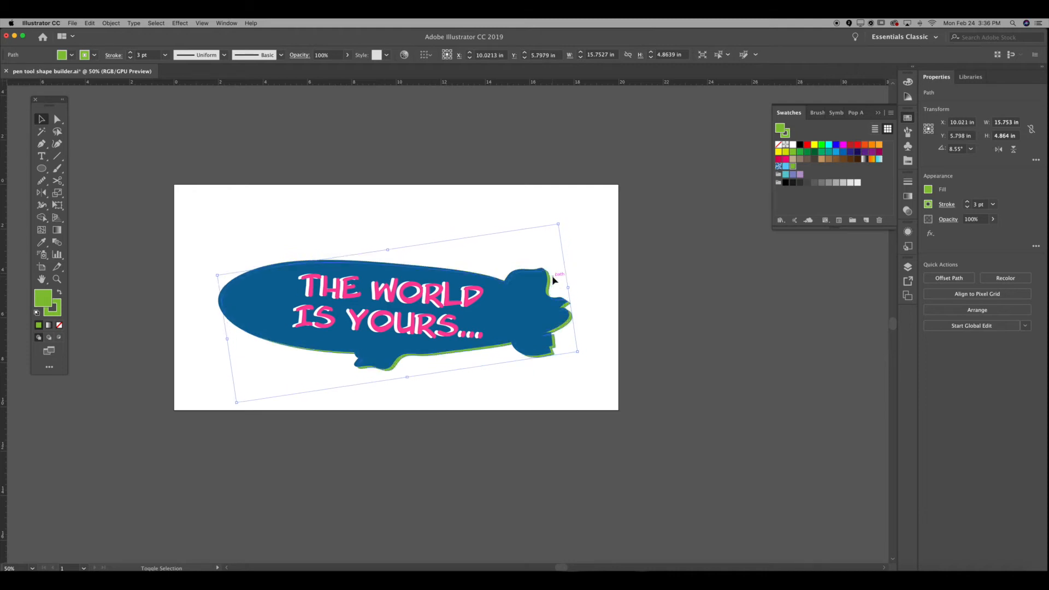
pyautogui.click(611, 273)
# - Draw an ellipse about 20.03 × 8.20 in over the blimp with orange fill and stroke, and move it to about X 9.51 in, Y 5.59 in
pyautogui.press('l')
pyautogui.moveTo(192, 223); pyautogui.dragTo(639, 405)
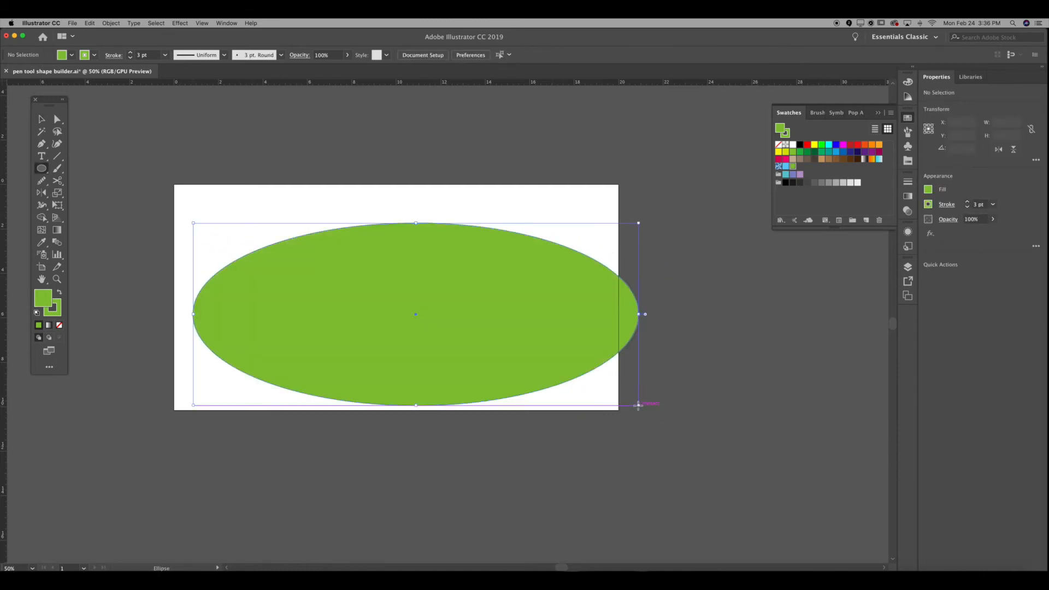
pyautogui.click(878, 146)
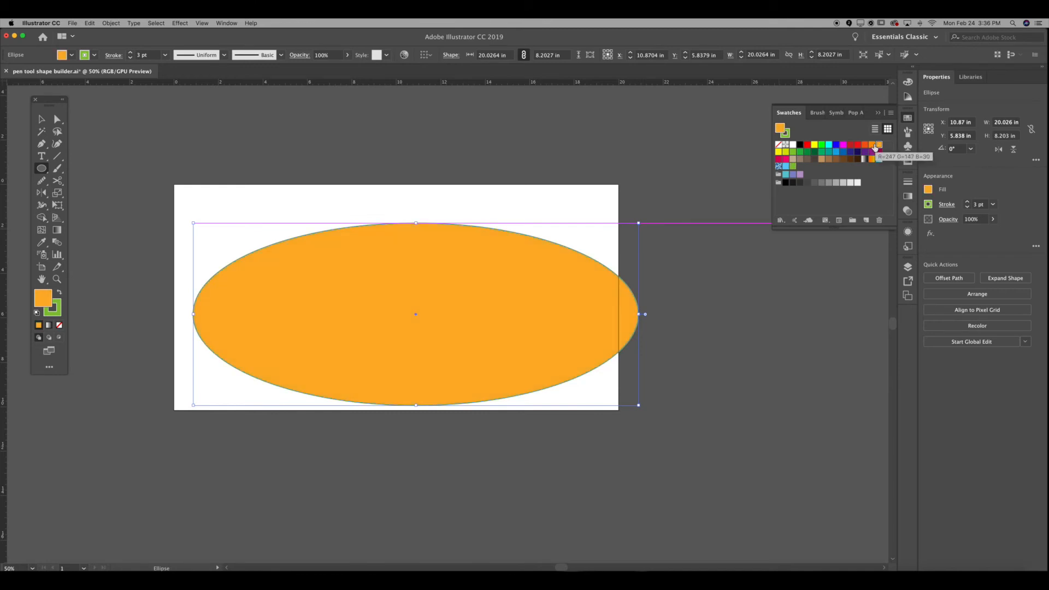
pyautogui.click(873, 158)
pyautogui.moveTo(782, 130); pyautogui.dragTo(787, 134)
pyautogui.click(464, 277)
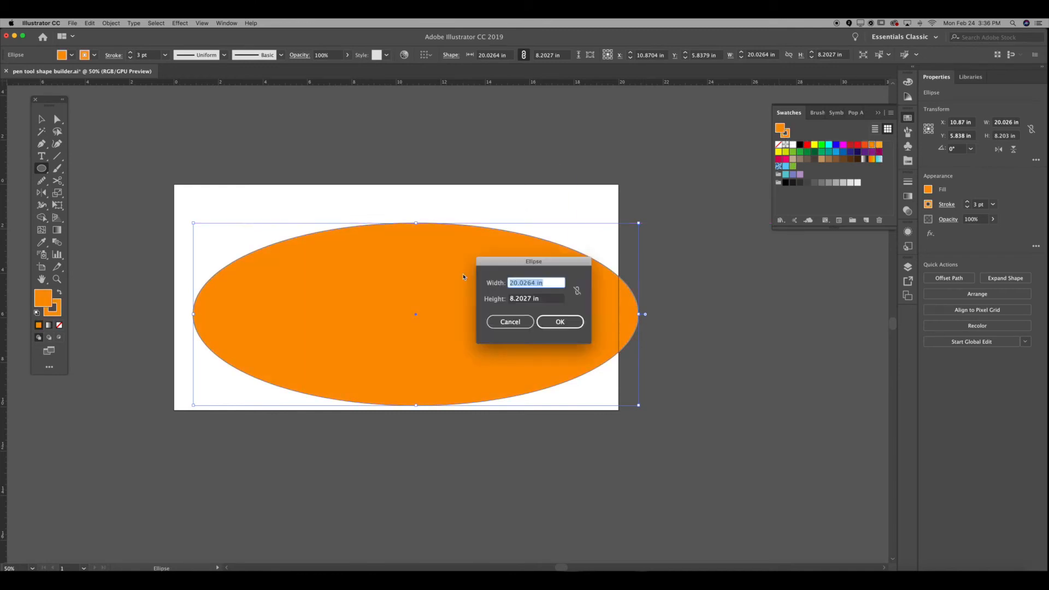
pyautogui.click(533, 321)
pyautogui.press('v')
pyautogui.moveTo(555, 300); pyautogui.dragTo(531, 296)
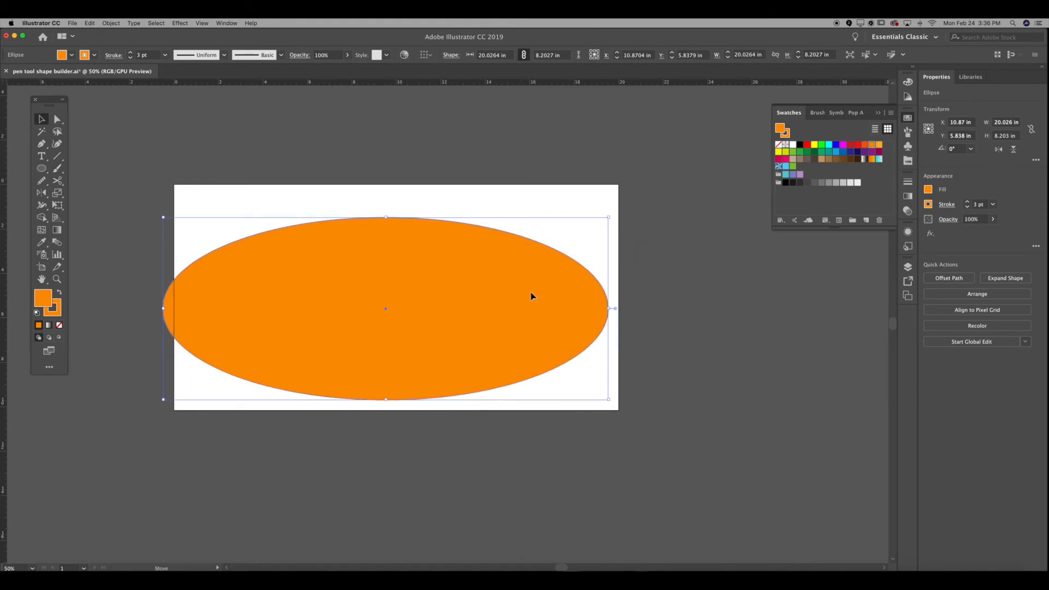
# - Try moving the ellipse beneath the green blimp path in Layer 1's stacking order, and undo the reorder
pyautogui.click(909, 267)
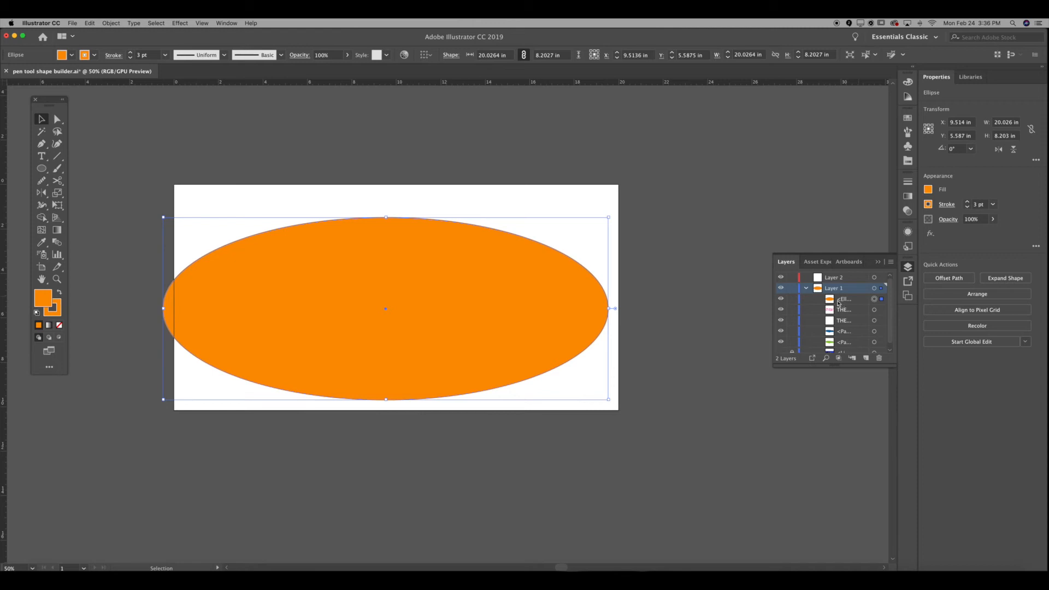
pyautogui.scroll(-1, 821, 321)
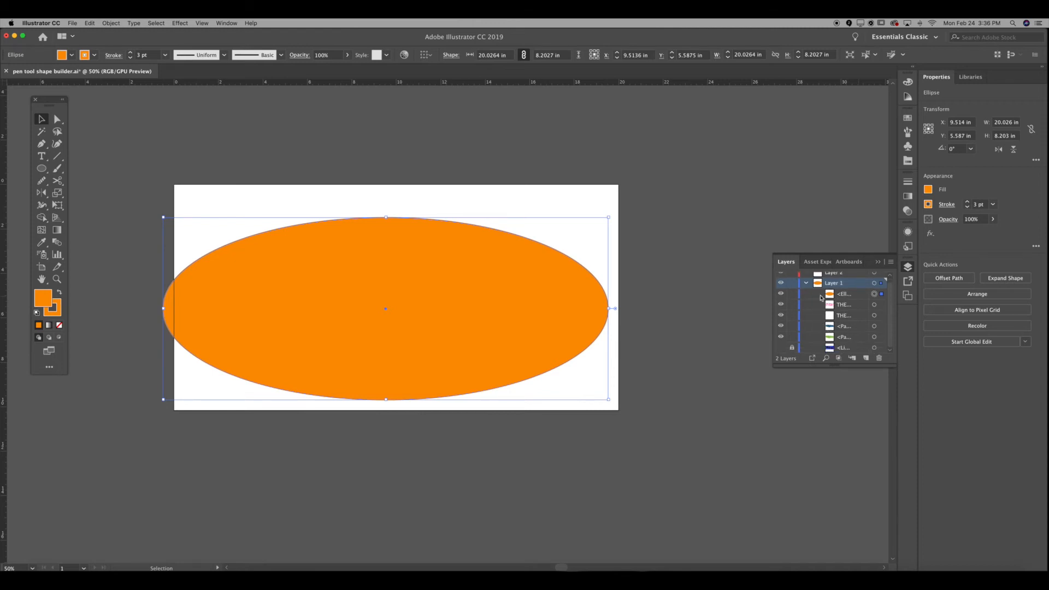
pyautogui.click(843, 296)
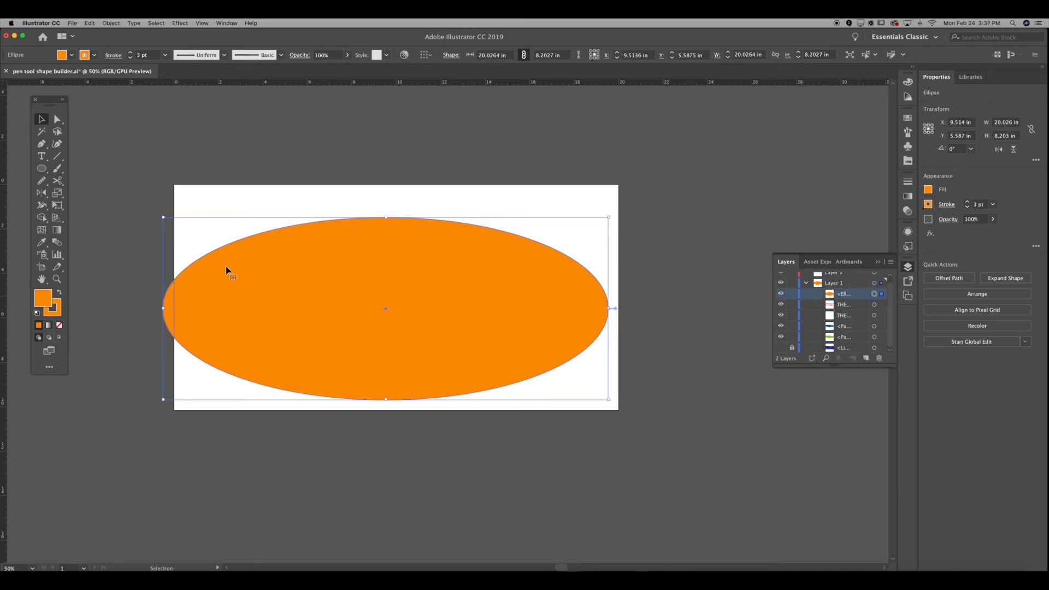
pyautogui.moveTo(850, 298); pyautogui.dragTo(849, 343)
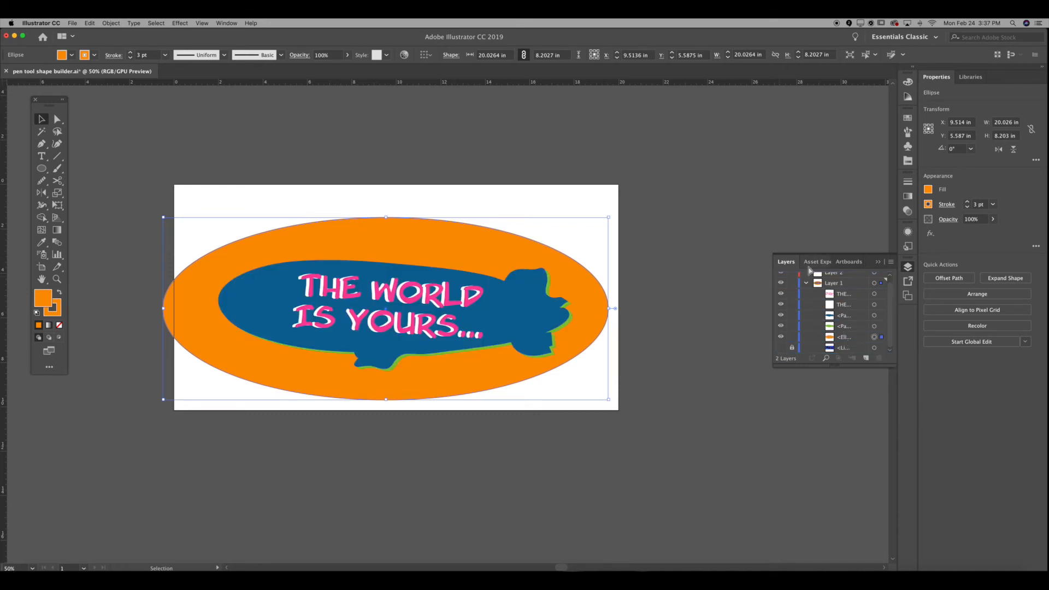
pyautogui.press('super+z')
# - Centre the orange ellipse horizontally on the artboard at X 10 in, about Y 5.50 in, and send it to the back
pyautogui.click(638, 246)
pyautogui.moveTo(546, 287); pyautogui.dragTo(558, 287)
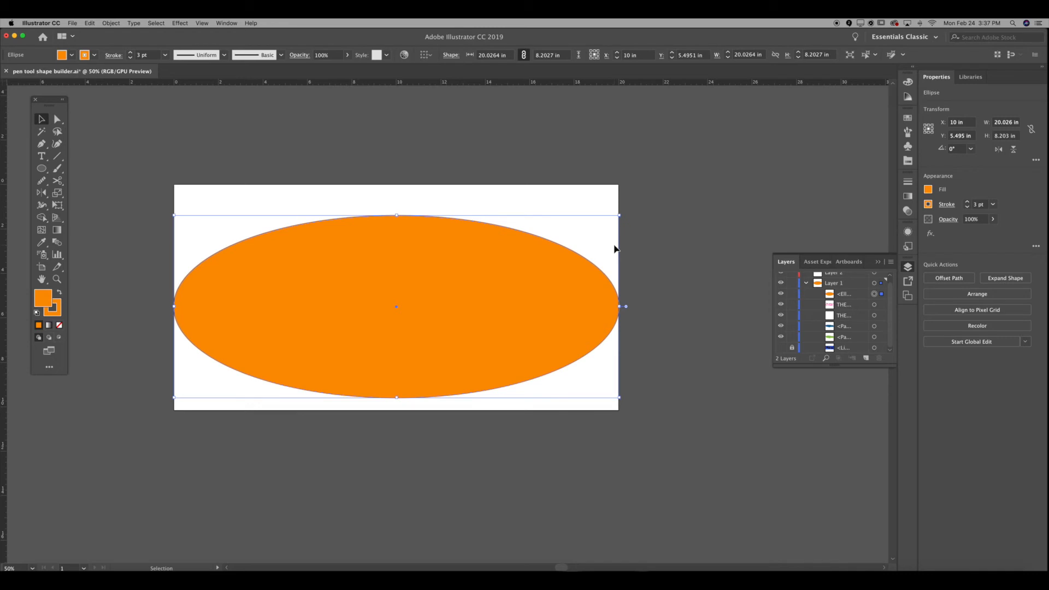
pyautogui.press('super+shift+bracketleft')
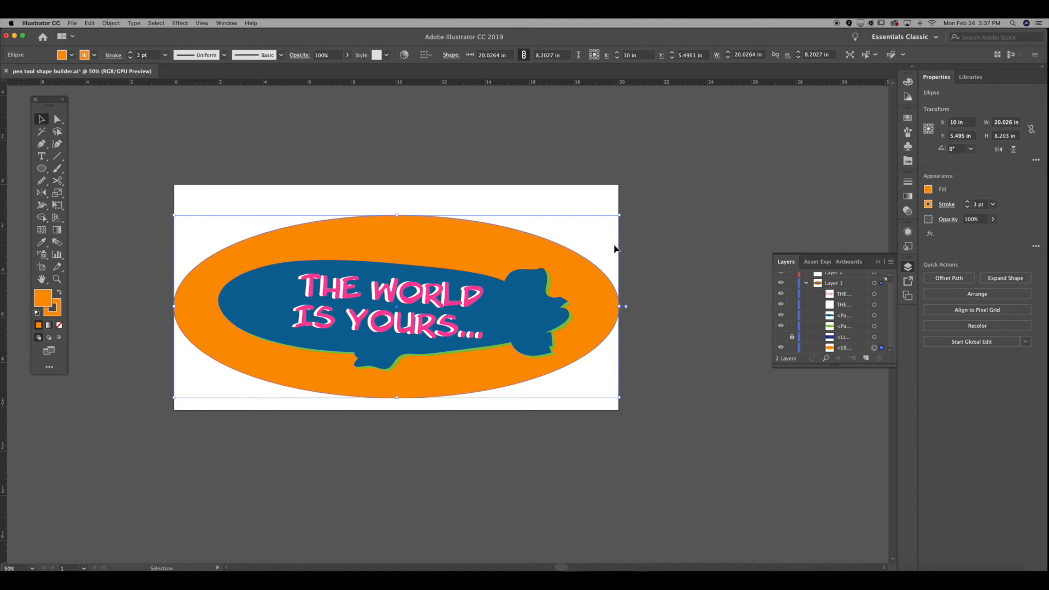
pyautogui.press('super')
pyautogui.press('super+shift+bracketright')
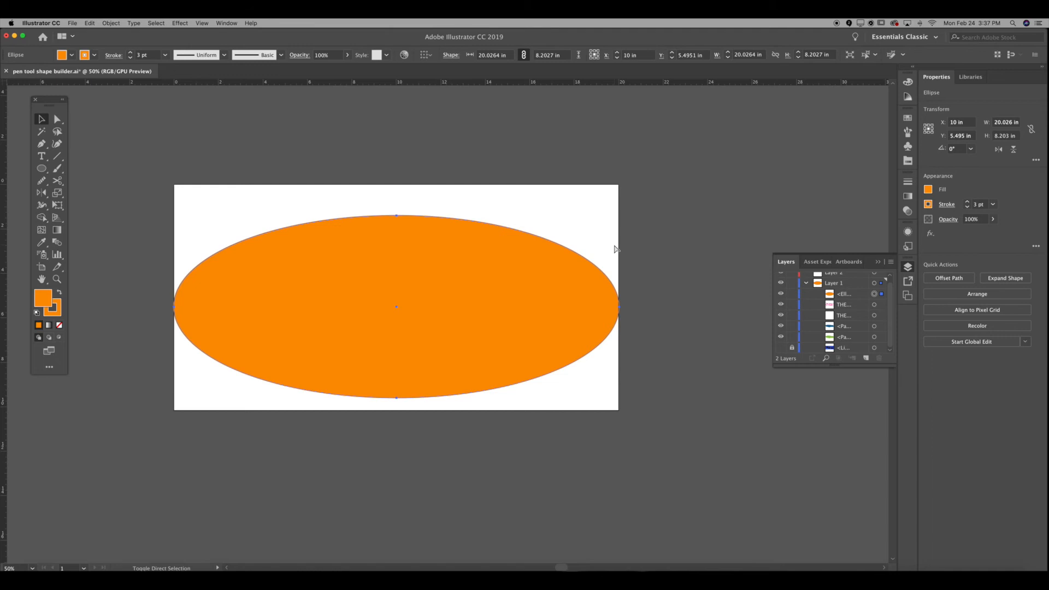
pyautogui.press('super+shift+bracketleft')
pyautogui.press('super+shift+bracketright')
pyautogui.press('super+shift+bracketleft')
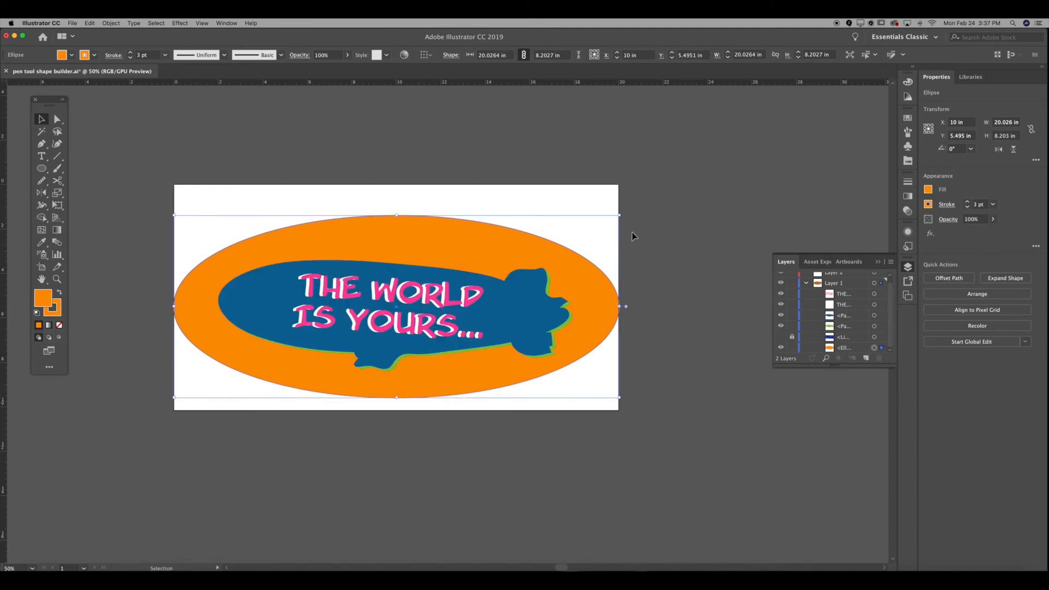
# - Scale the ellipse down to about 18.69 × 7.28 in, recentre it behind the blimp at about X 10.02 in, Y 5.85 in, and deselect it
pyautogui.moveTo(620, 214); pyautogui.dragTo(589, 236)
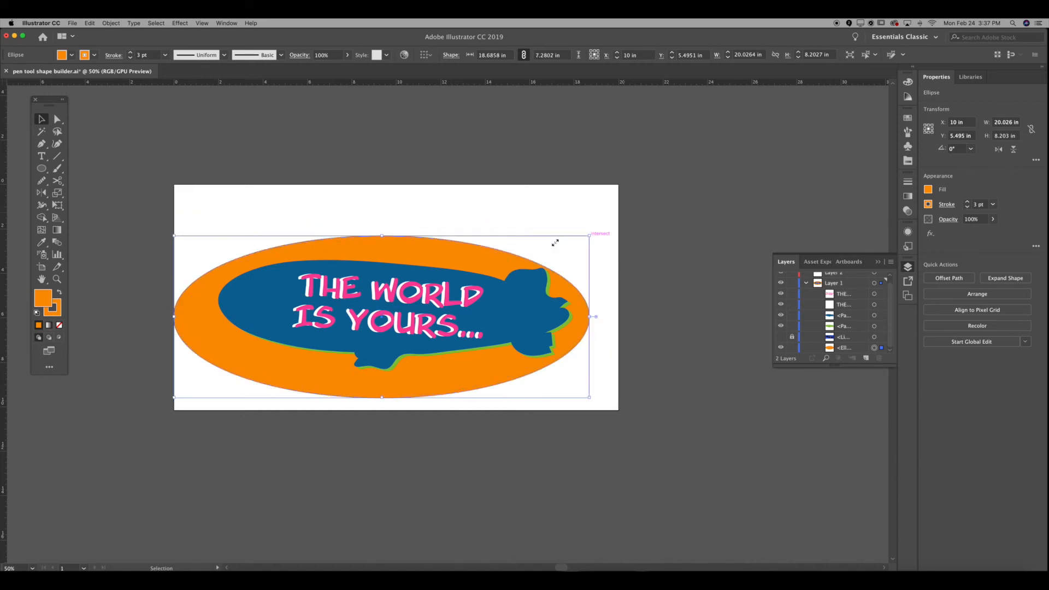
pyautogui.moveTo(486, 264); pyautogui.dragTo(503, 261)
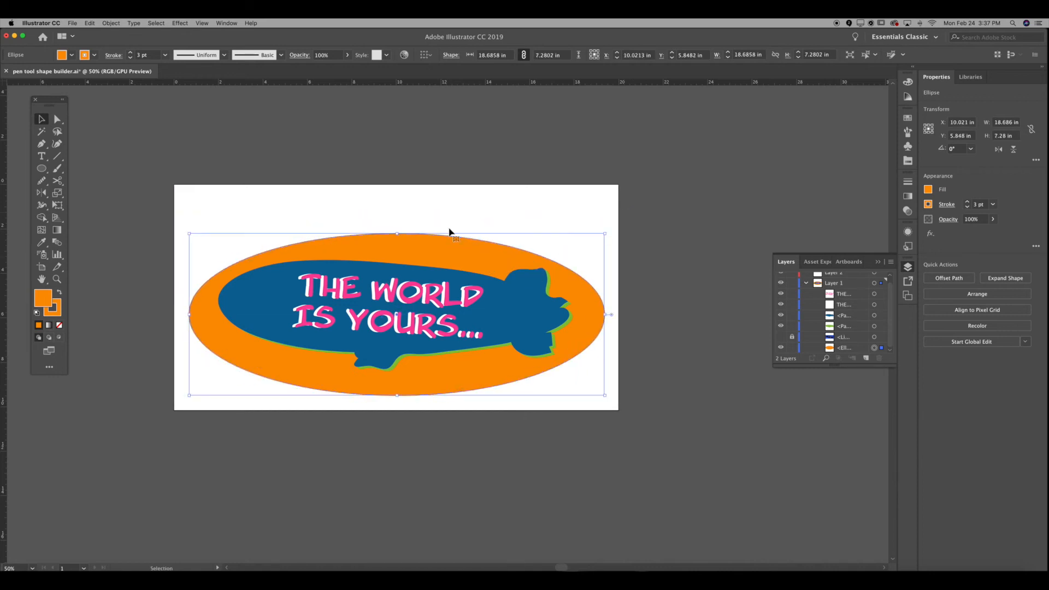
pyautogui.click(319, 142)
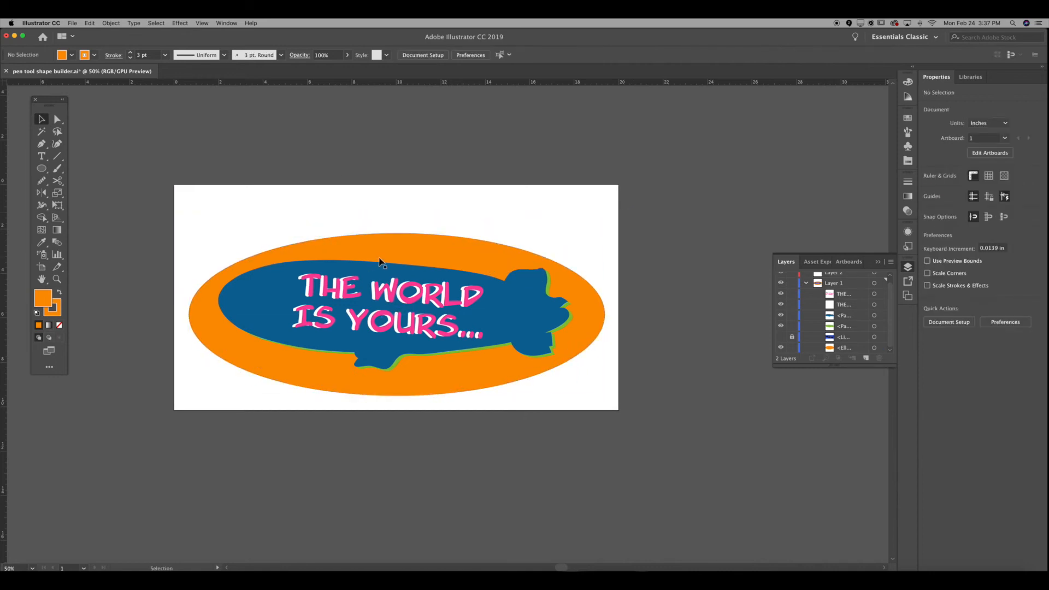
pyautogui.click(346, 272)
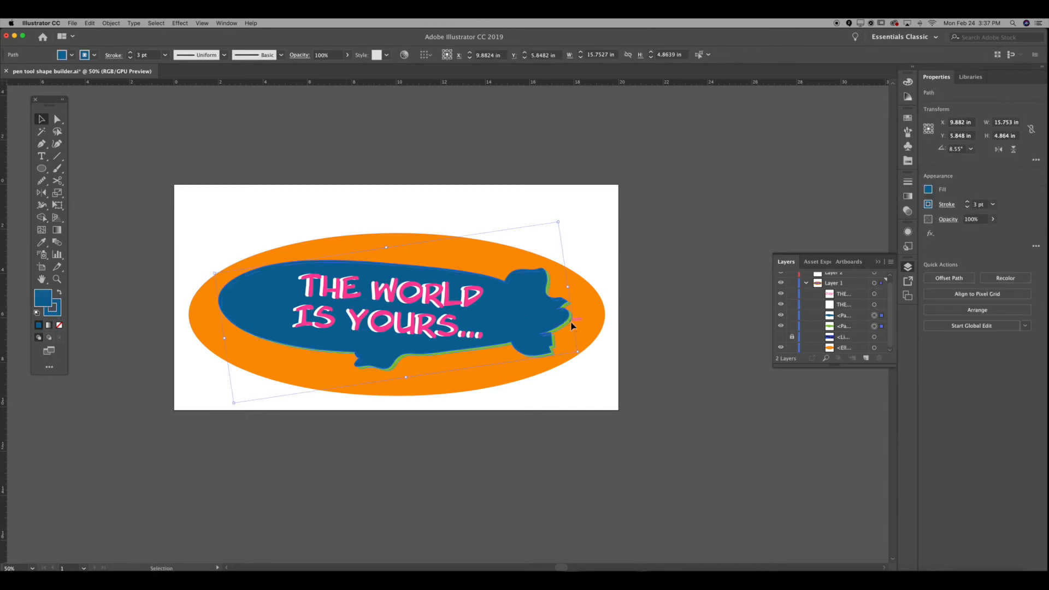
pyautogui.click(388, 233)
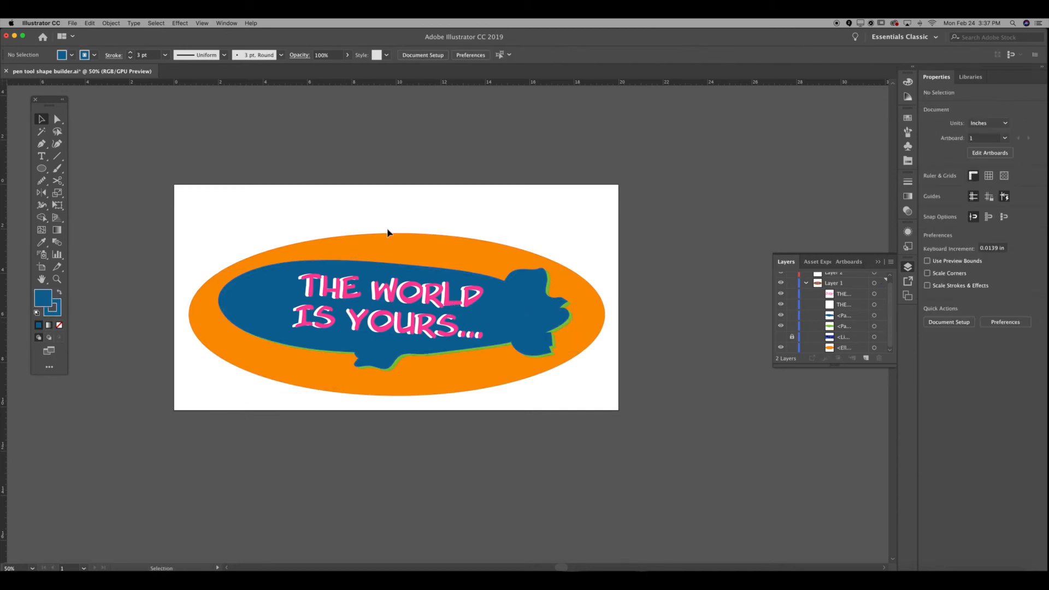
pyautogui.click(322, 252)
pyautogui.click(363, 199)
pyautogui.click(448, 262)
pyautogui.click(477, 210)
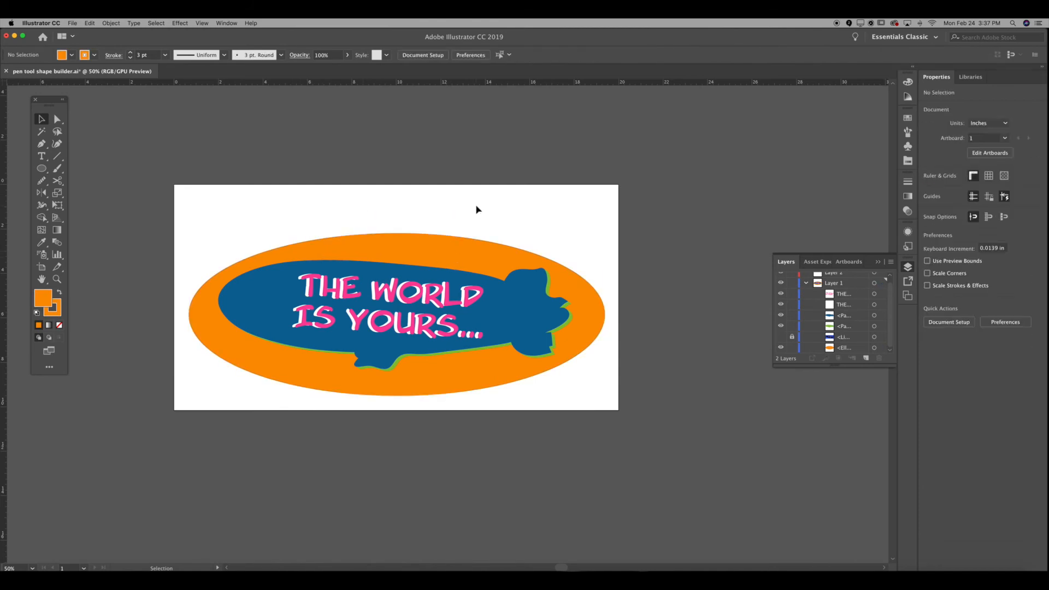
# - Change the background ellipse's fill to the light blue swatch and deselect it
pyautogui.click(468, 249)
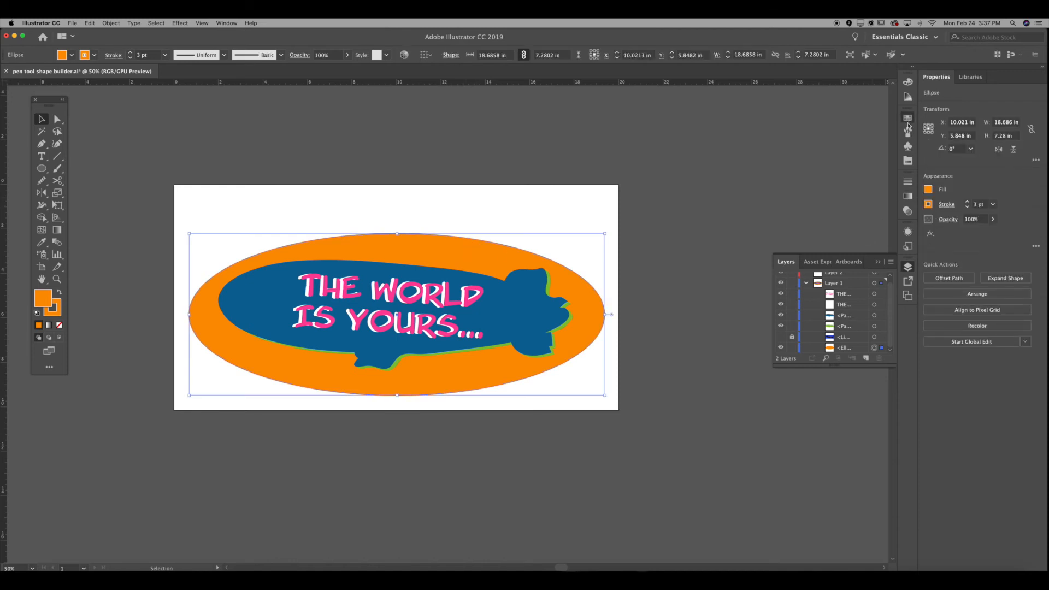
pyautogui.click(908, 119)
pyautogui.click(793, 167)
pyautogui.click(786, 168)
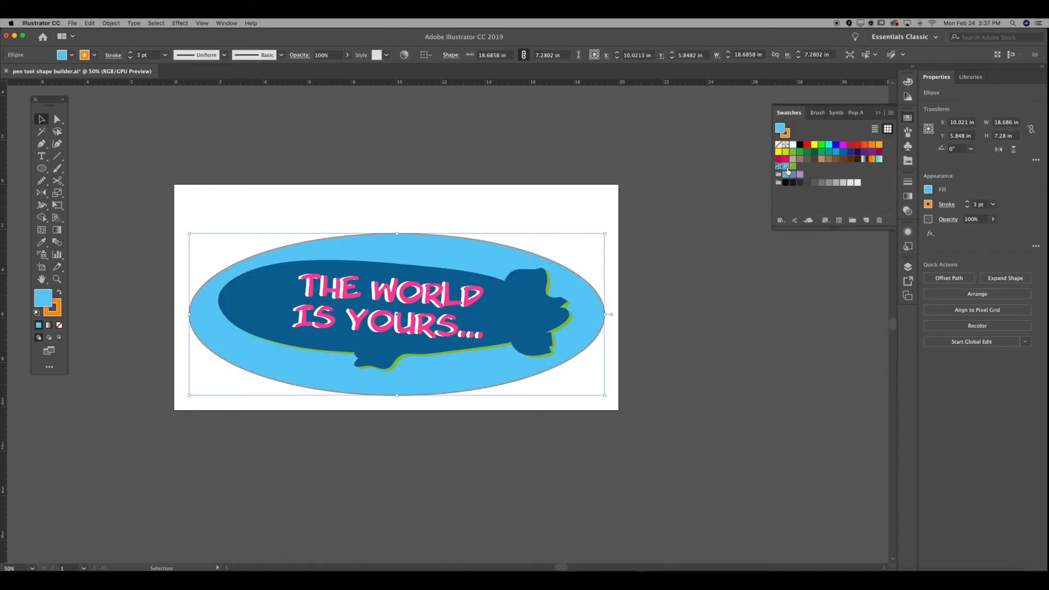
pyautogui.click(629, 188)
# - Recolour the front blue blimp shape with an orange fill and matching orange stroke, and deselect it
pyautogui.click(512, 300)
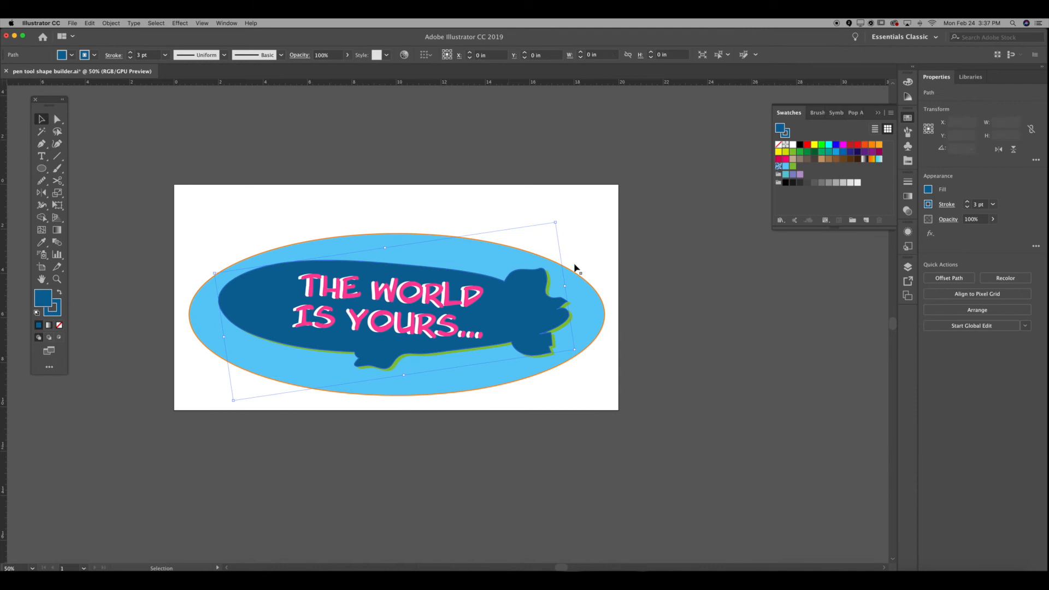
pyautogui.click(872, 145)
pyautogui.moveTo(788, 135); pyautogui.dragTo(787, 133)
pyautogui.click(680, 143)
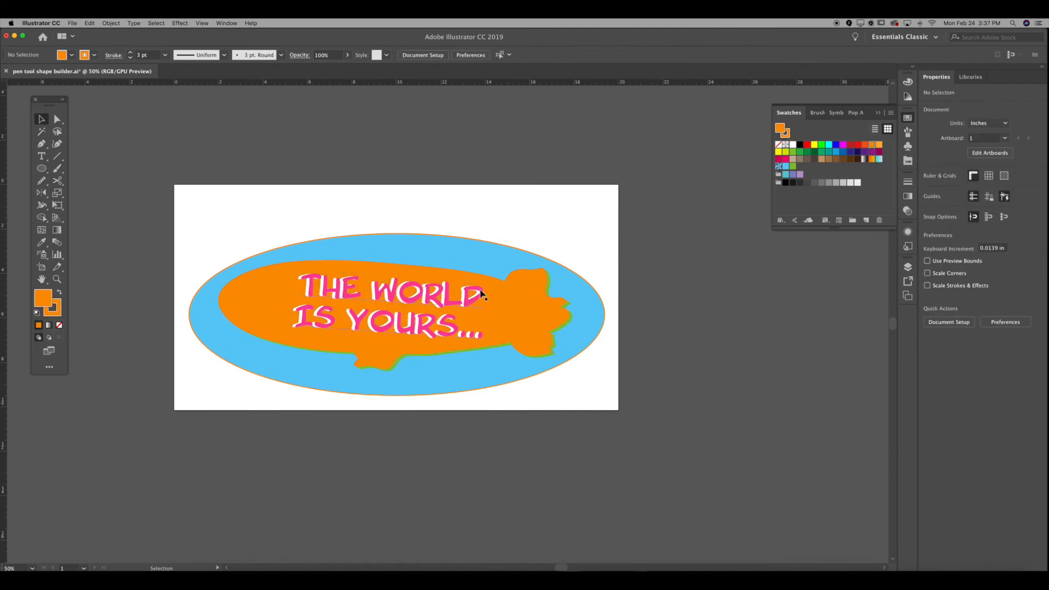
# - Change the ellipse's stroke to the same light blue as its fill and deselect it
pyautogui.click(401, 249)
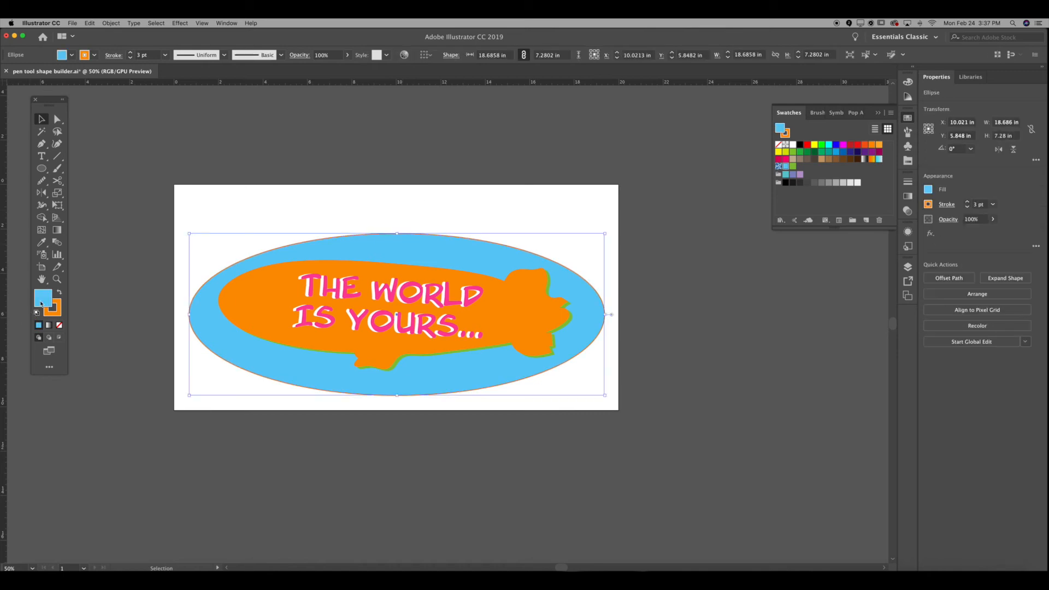
pyautogui.press('super+a')
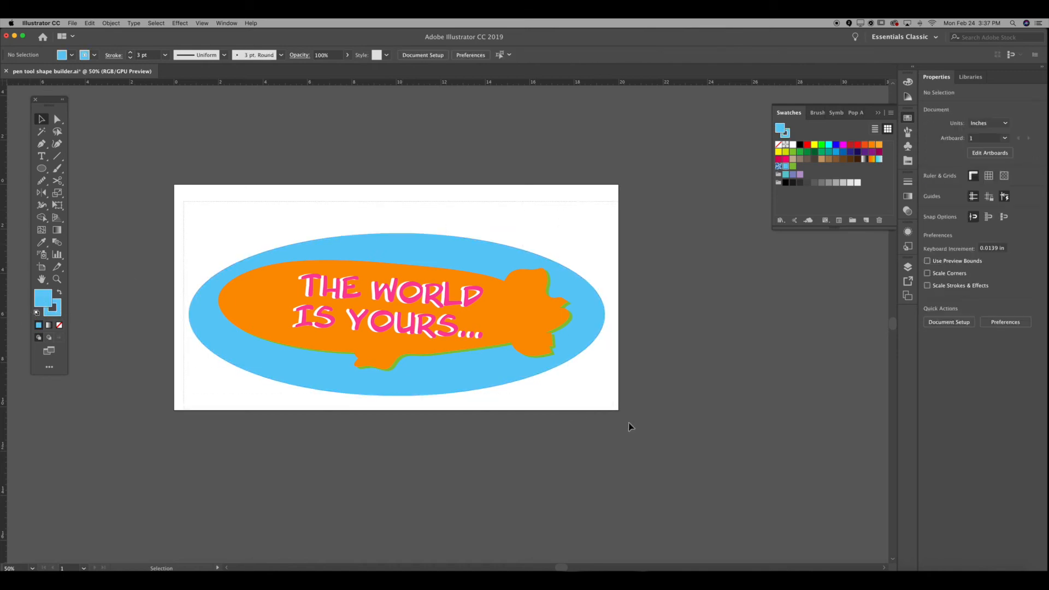
pyautogui.click(654, 370)
# - Move the ellipse down clear of the blimp, and group the blimp shapes with both text layers
pyautogui.moveTo(599, 330); pyautogui.dragTo(575, 473)
pyautogui.click(274, 255)
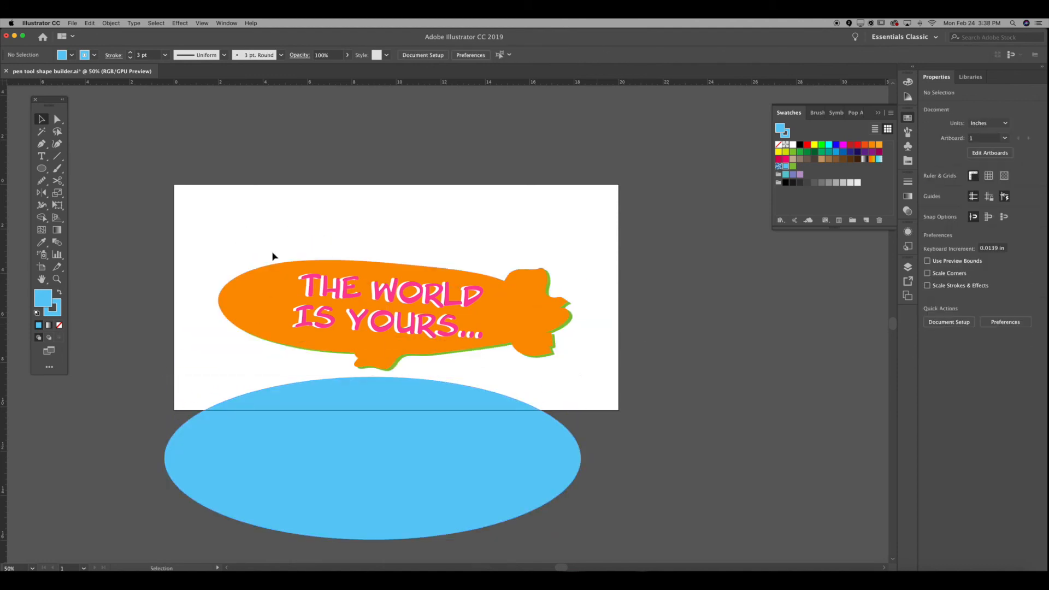
pyautogui.moveTo(628, 362); pyautogui.dragTo(595, 296)
pyautogui.rightClick(579, 269)
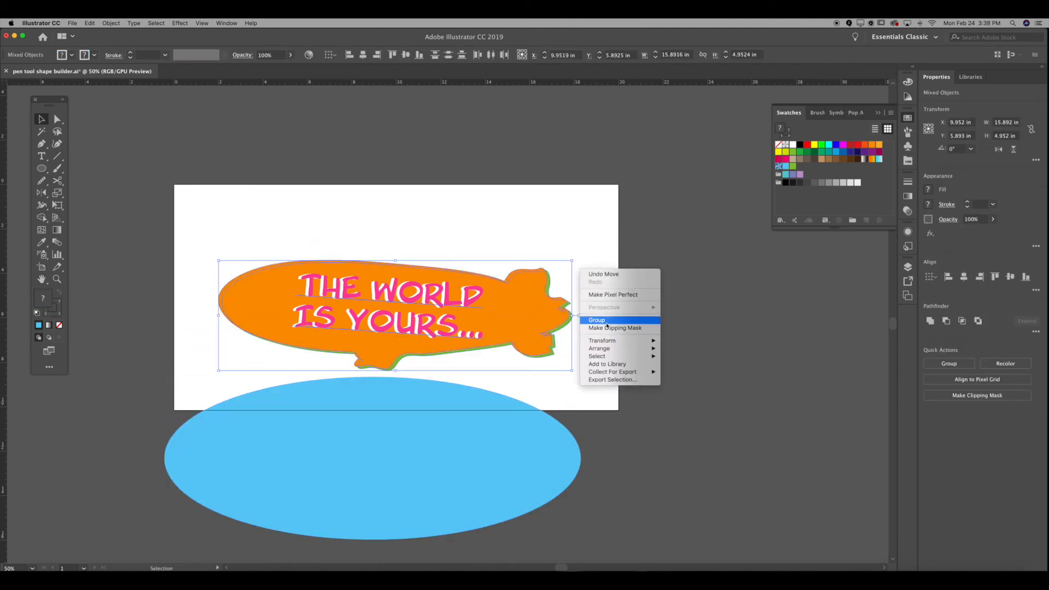
pyautogui.click(606, 242)
# - Return the light blue ellipse behind the blimp group, align the group centrally over it on the artboard, and deselect
pyautogui.moveTo(600, 259); pyautogui.dragTo(488, 300)
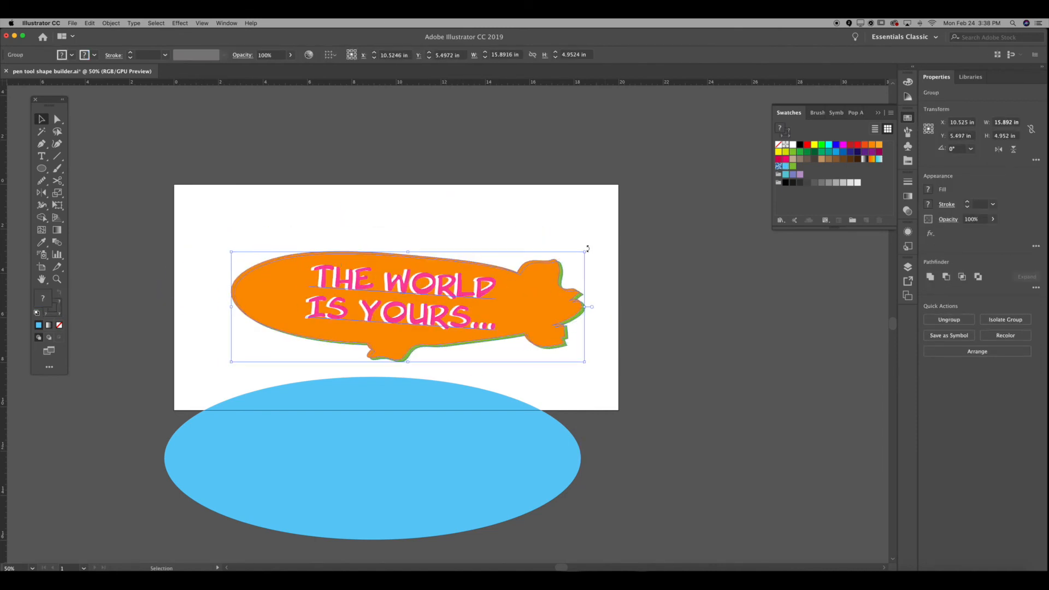
pyautogui.moveTo(462, 486); pyautogui.dragTo(499, 332)
pyautogui.click(658, 408)
pyautogui.moveTo(581, 392); pyautogui.dragTo(307, 307)
pyautogui.moveTo(421, 313); pyautogui.dragTo(414, 313)
pyautogui.click(707, 347)
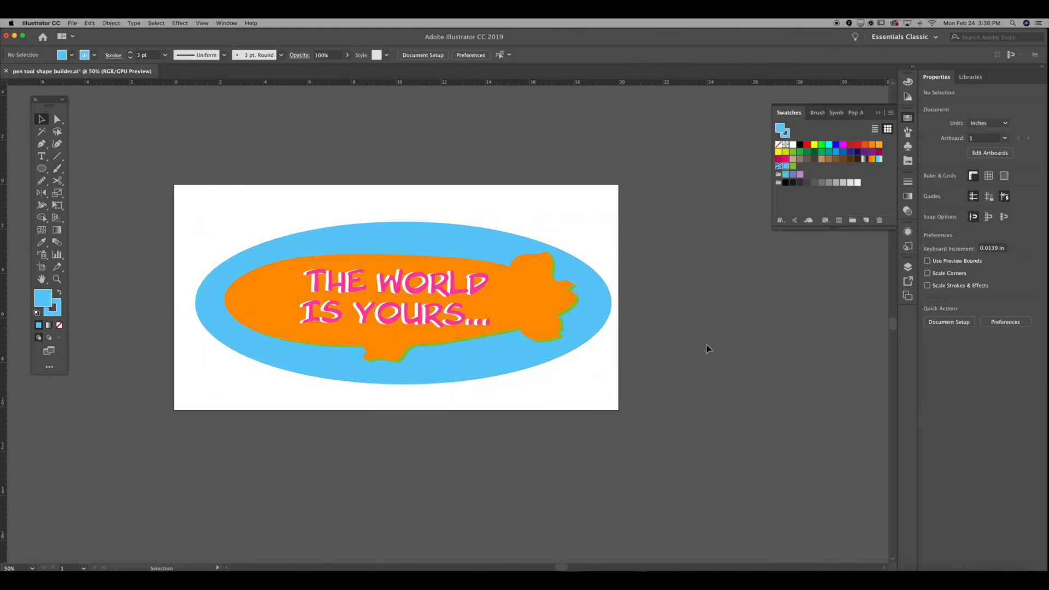
# - Add the point text "ONWARDS" just below the artboard
pyautogui.press('t')
pyautogui.click(511, 421)
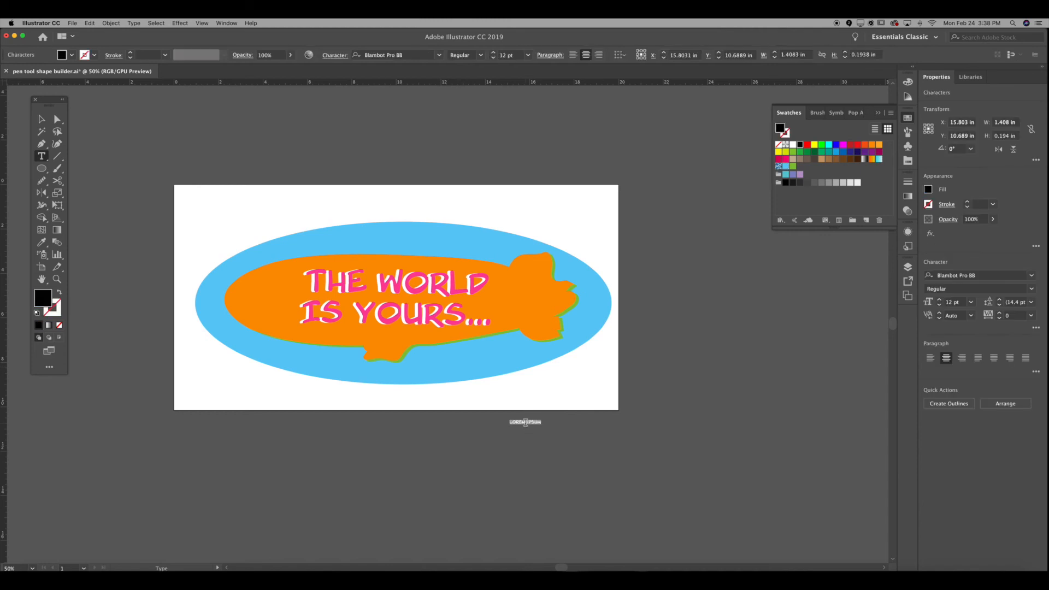
pyautogui.write('ONWARDS')
pyautogui.click(42, 119)
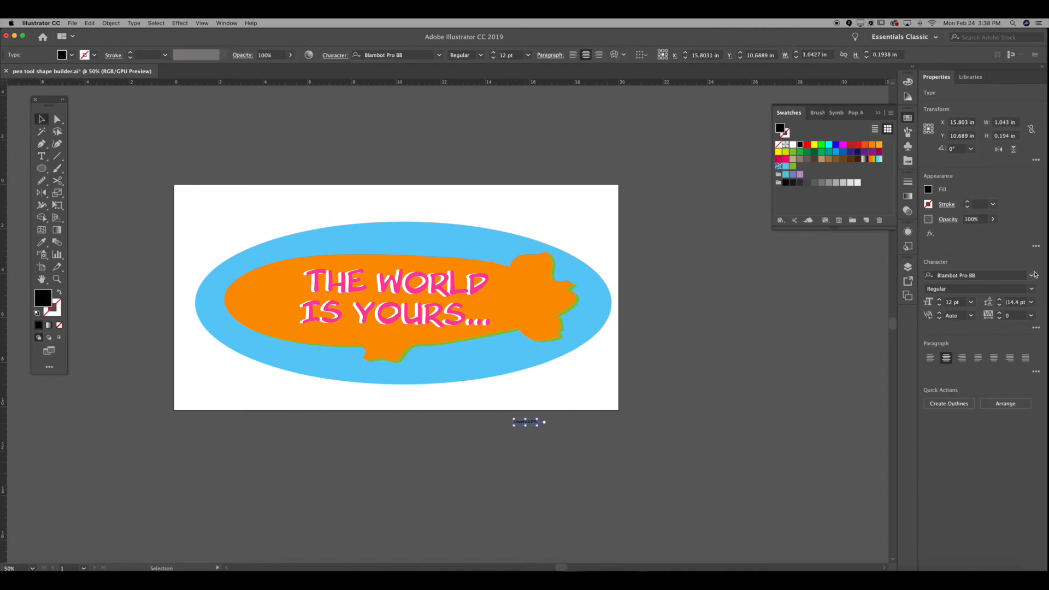
# - Restyle the "ONWARDS" text in a heavy slanted comic font, enlarge it and place it on the artboard centred under the ellipse
pyautogui.click(1031, 275)
pyautogui.click(853, 343)
pyautogui.moveTo(518, 426); pyautogui.dragTo(454, 471)
pyautogui.moveTo(489, 442); pyautogui.dragTo(414, 401)
pyautogui.click(462, 417)
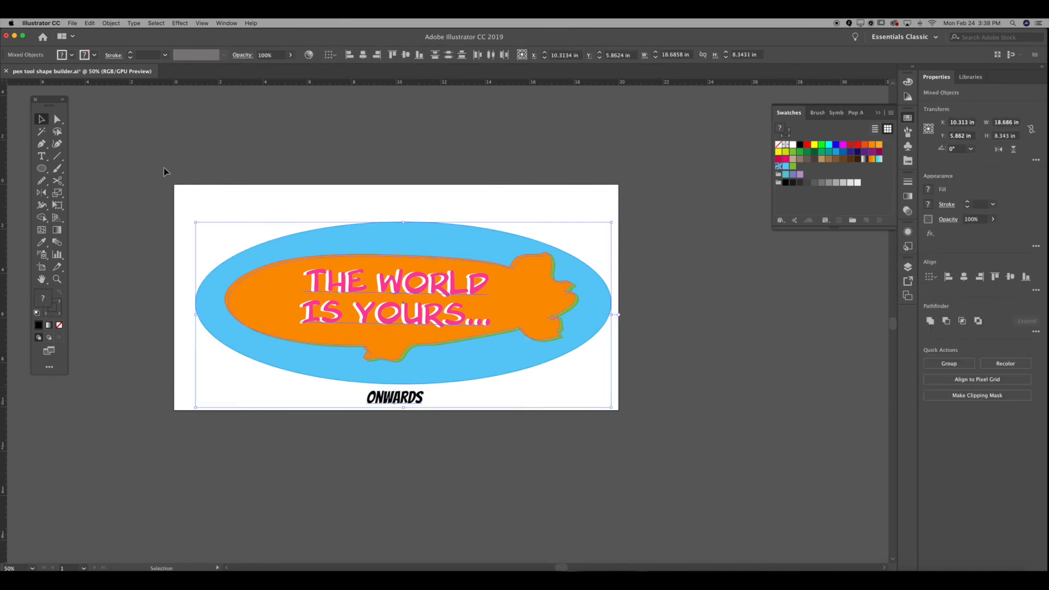
# - Move the ellipse, the blimp group and the "ONWARDS" text together slightly up the artboard, and deselect them
pyautogui.moveTo(179, 227); pyautogui.dragTo(640, 486)
pyautogui.moveTo(602, 328); pyautogui.dragTo(601, 312)
pyautogui.click(628, 364)
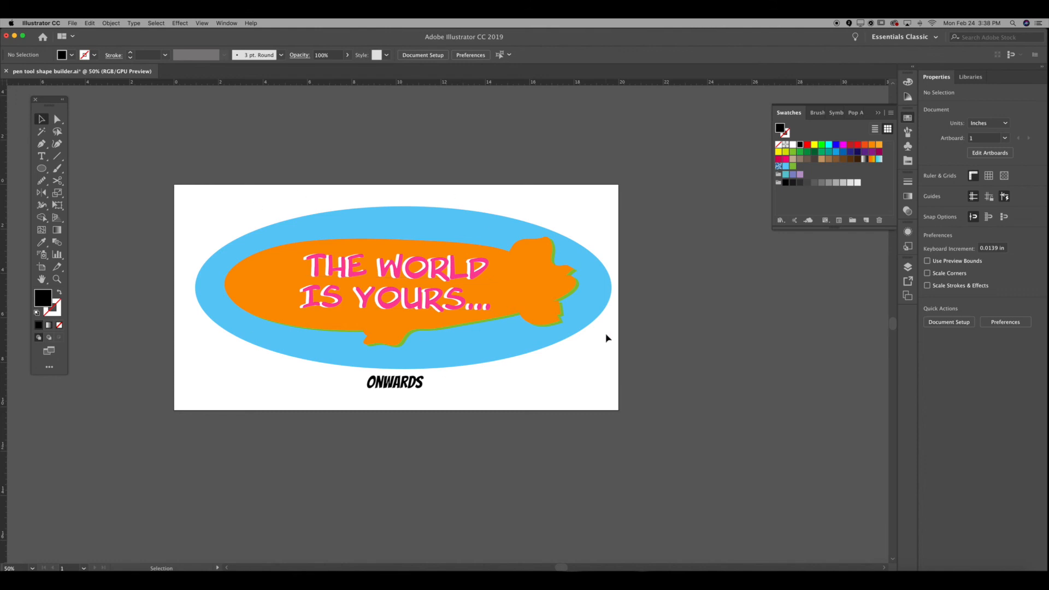
pyautogui.moveTo(608, 408); pyautogui.dragTo(196, 172)
pyautogui.click(195, 171)
pyautogui.click(41, 146)
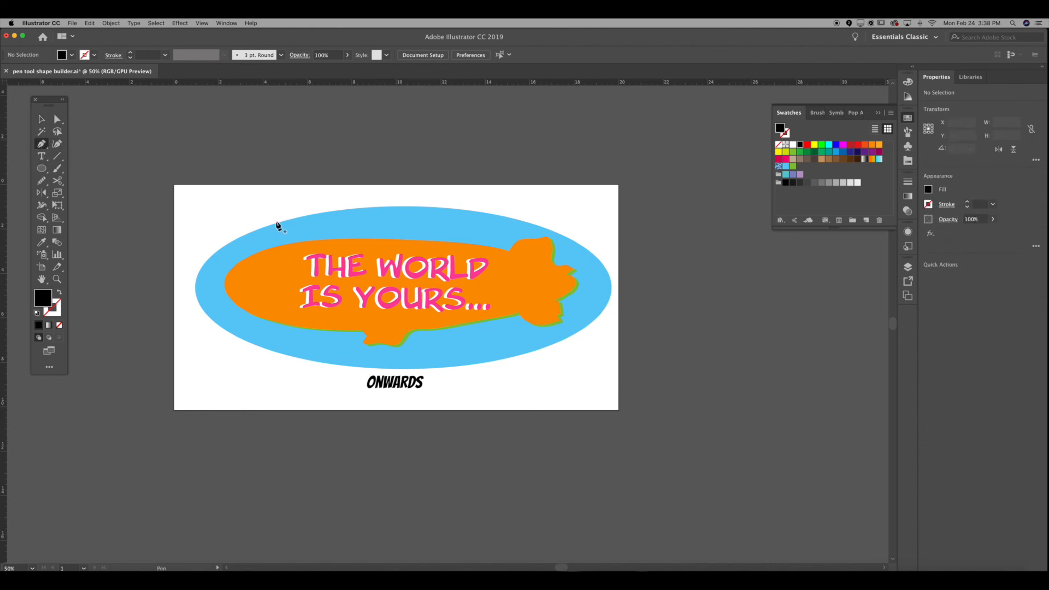
pyautogui.click(41, 119)
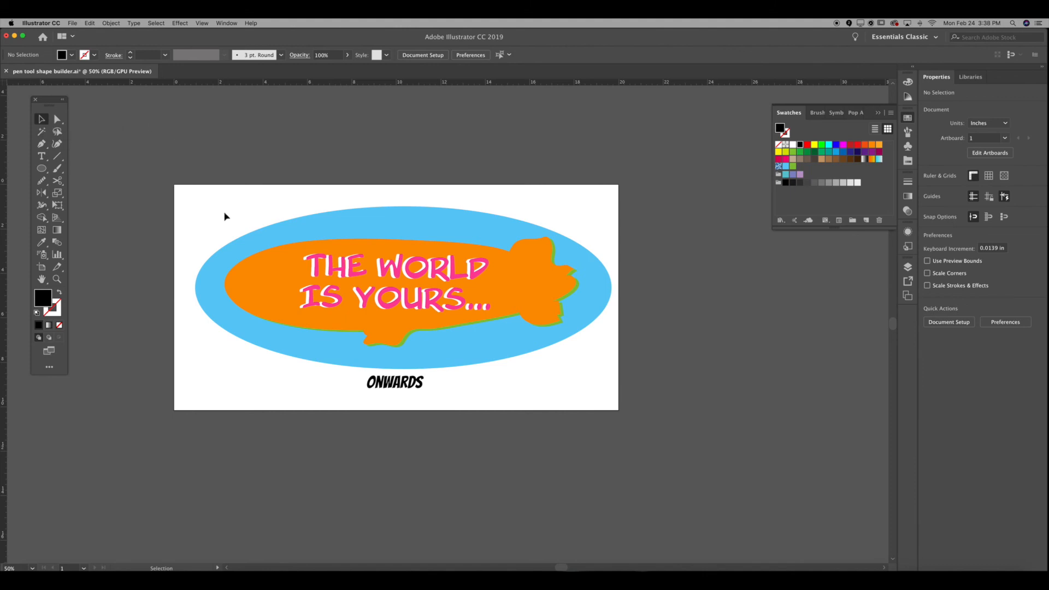
pyautogui.moveTo(184, 194); pyautogui.dragTo(651, 415)
pyautogui.click(651, 415)
pyautogui.moveTo(494, 346); pyautogui.dragTo(669, 414)
pyautogui.click(174, 195)
pyautogui.click(701, 428)
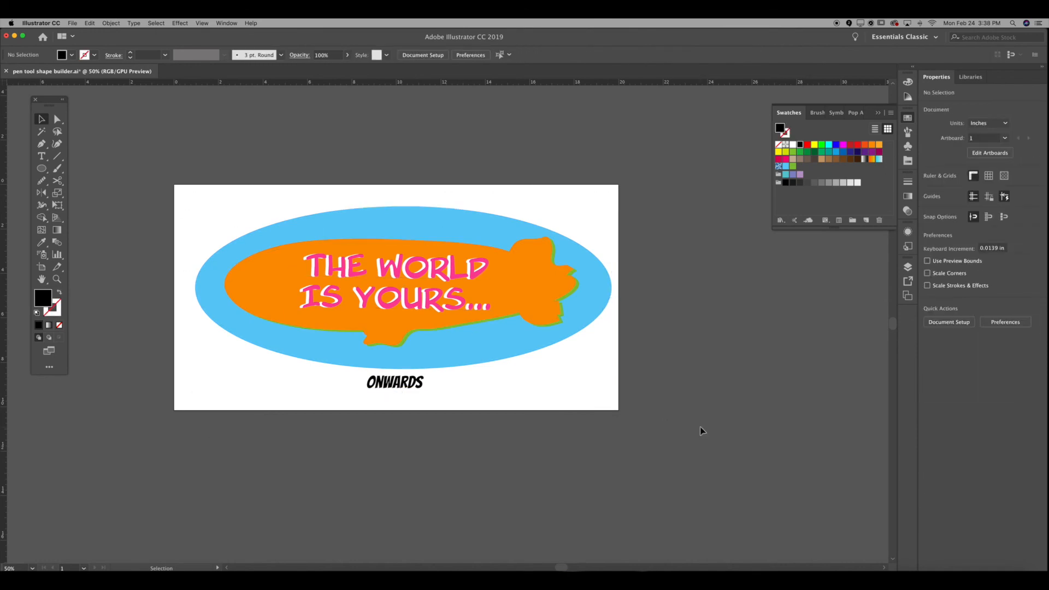